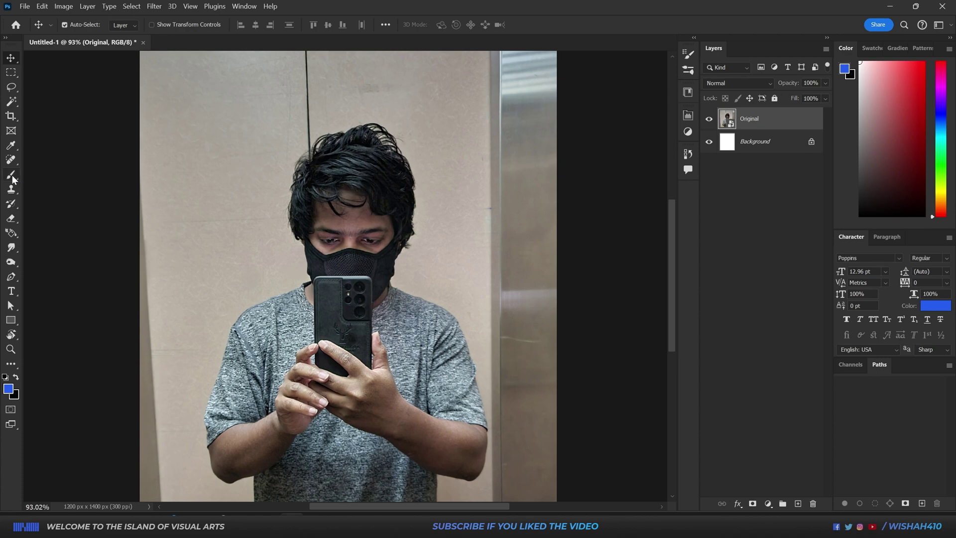
Switch to the Brush tool to paint on the masked-man portrait
click(12, 176)
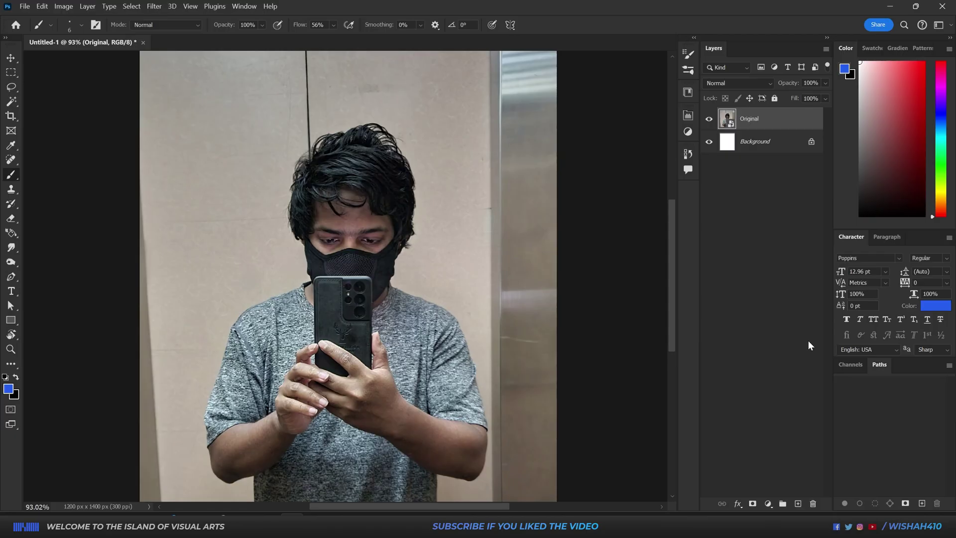
Add an Exposure adjustment layer above Original and drag exposure negative to darken the portrait
click(767, 503)
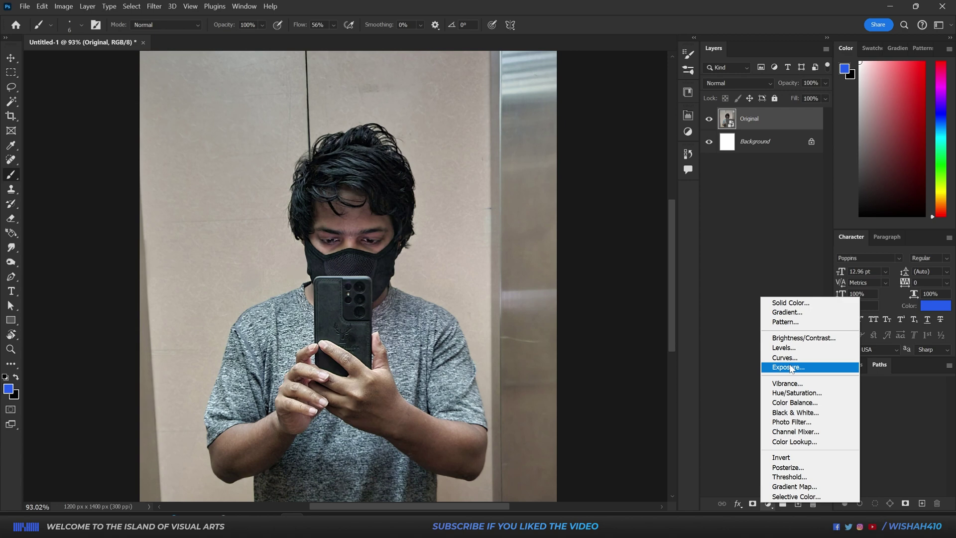
click(790, 368)
drag(592, 176, 565, 173)
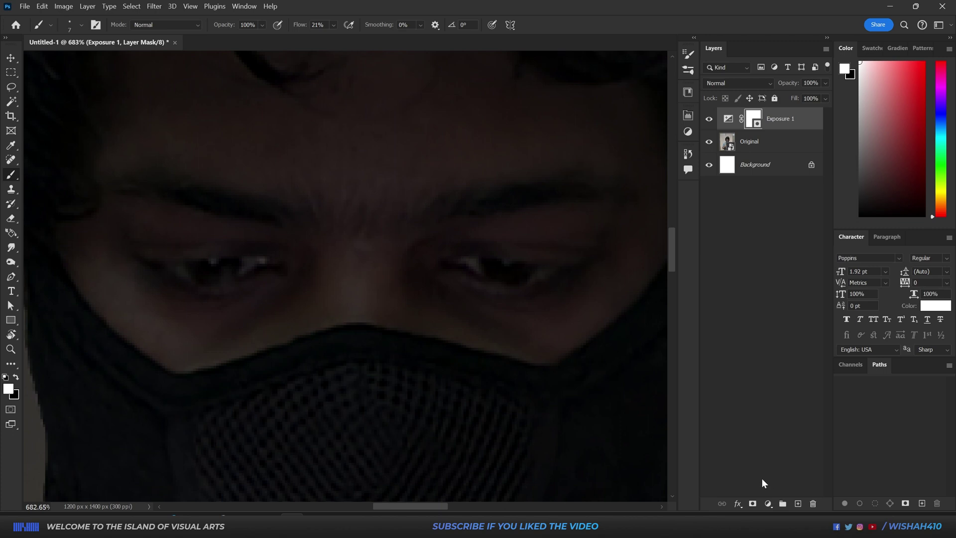
Add a near-white (f4f7ff) Solid Color fill layer
click(768, 504)
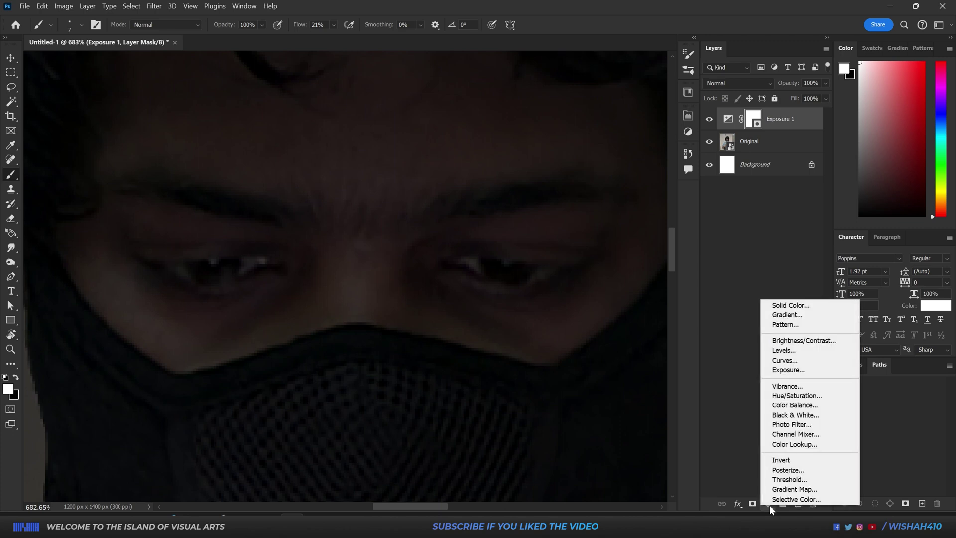
click(796, 306)
click(663, 211)
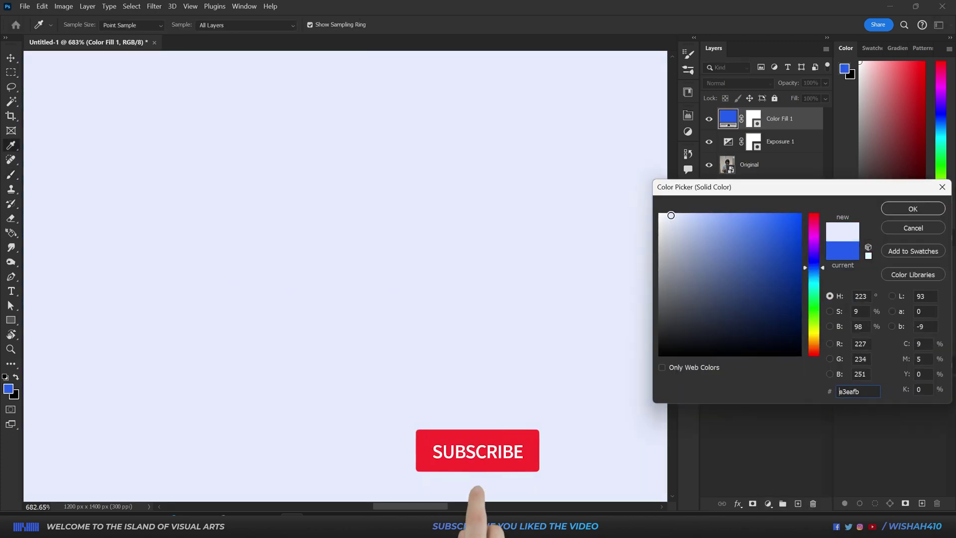
click(664, 213)
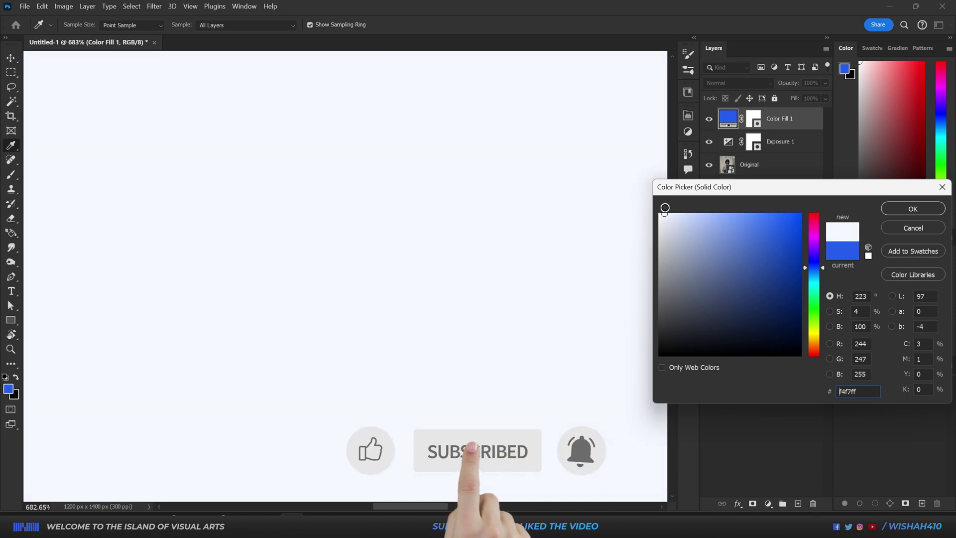
key(Return)
Invert the fill's mask and paint white with a soft brush over both eyes
key(b)
key(d)
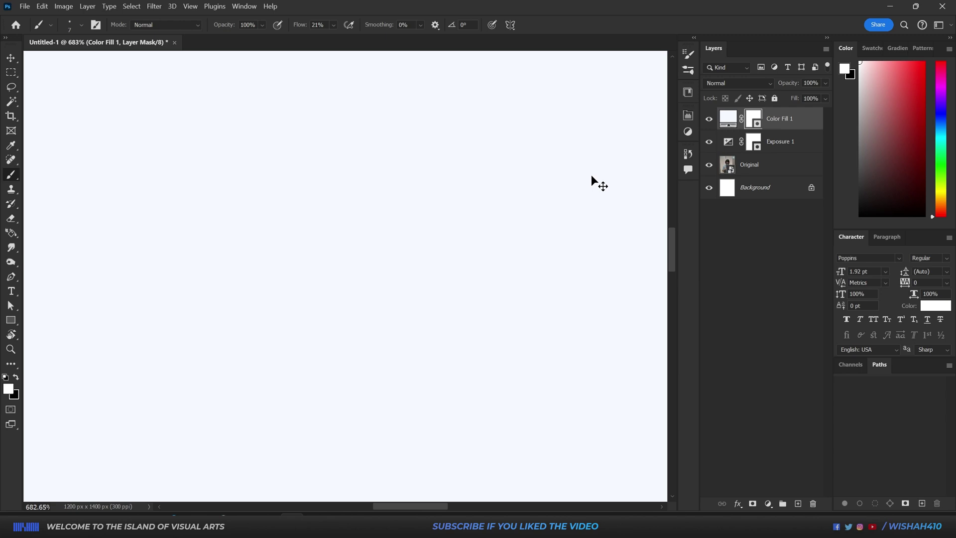
key(ctrl+i)
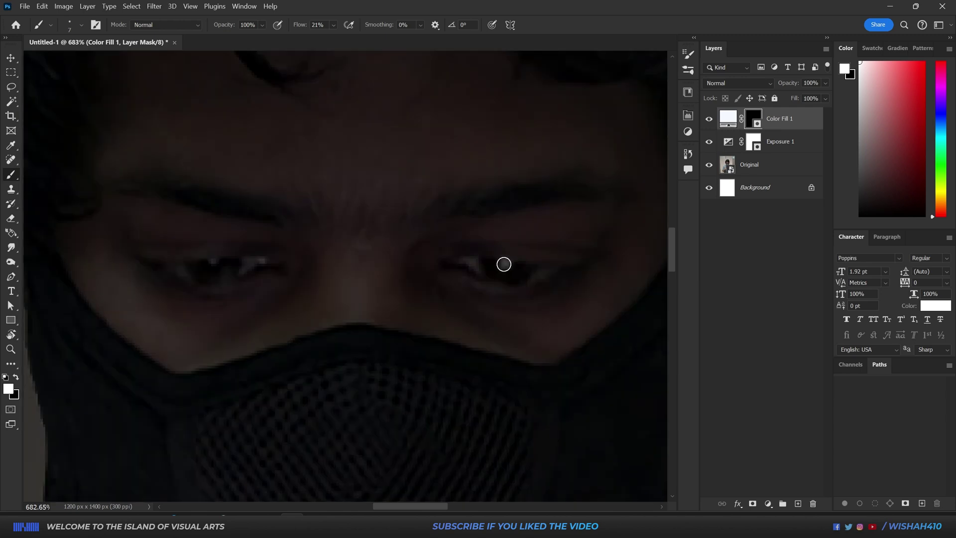
drag(504, 263, 511, 271)
key(bracketright)
key(bracketright)
key(bracketright)
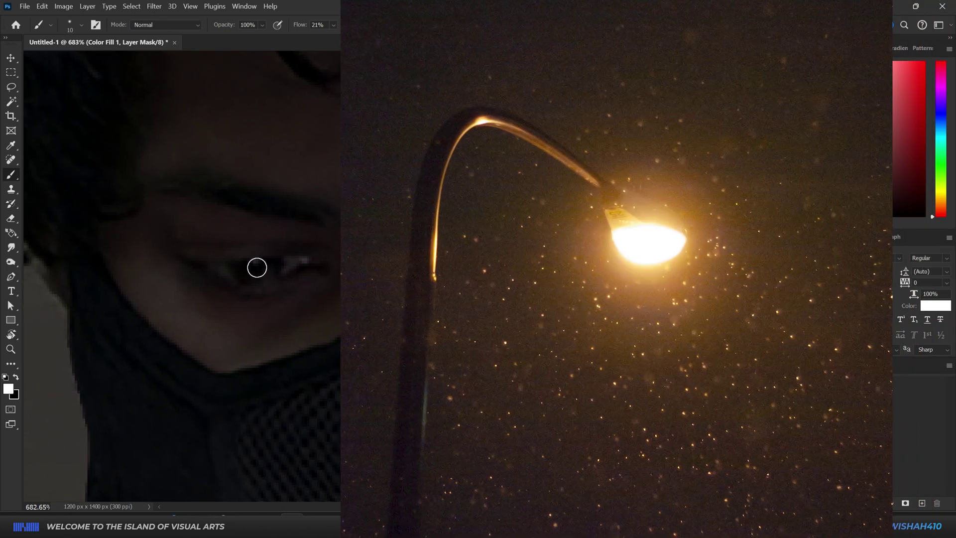
click(256, 268)
drag(250, 267, 253, 272)
key(bracketleft)
key(bracketleft)
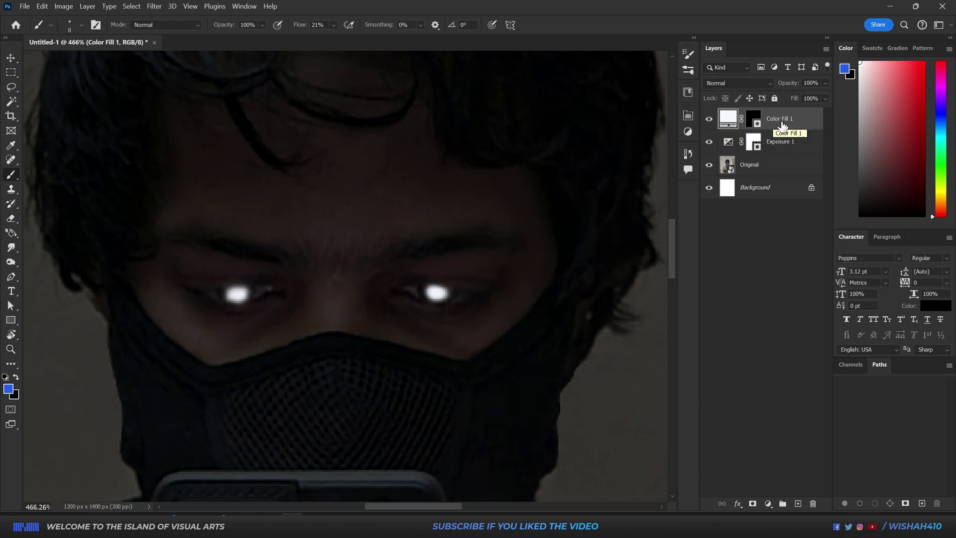
Duplicate the fill, give the copy a fresh inverted mask, and recolour it strong blue
key(ctrl+j)
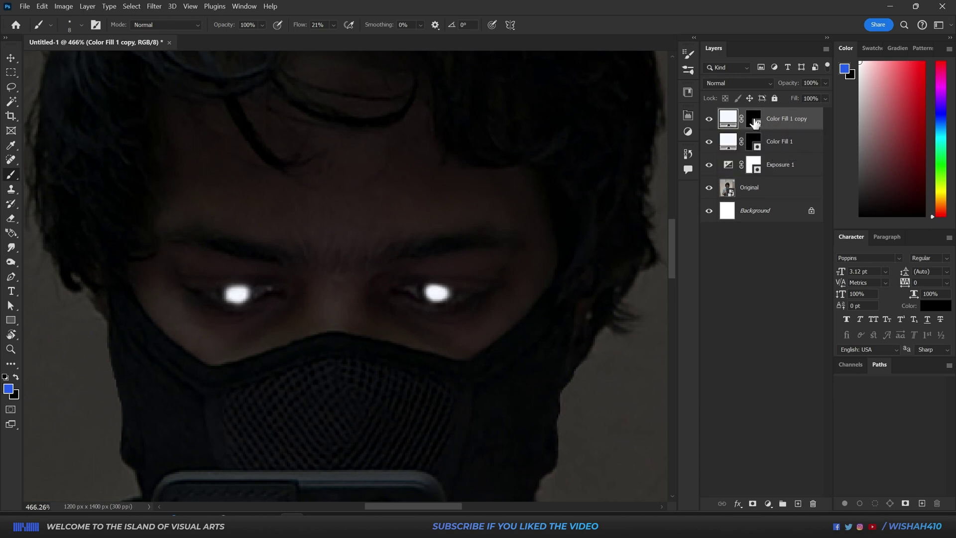
right_click(754, 122)
click(785, 140)
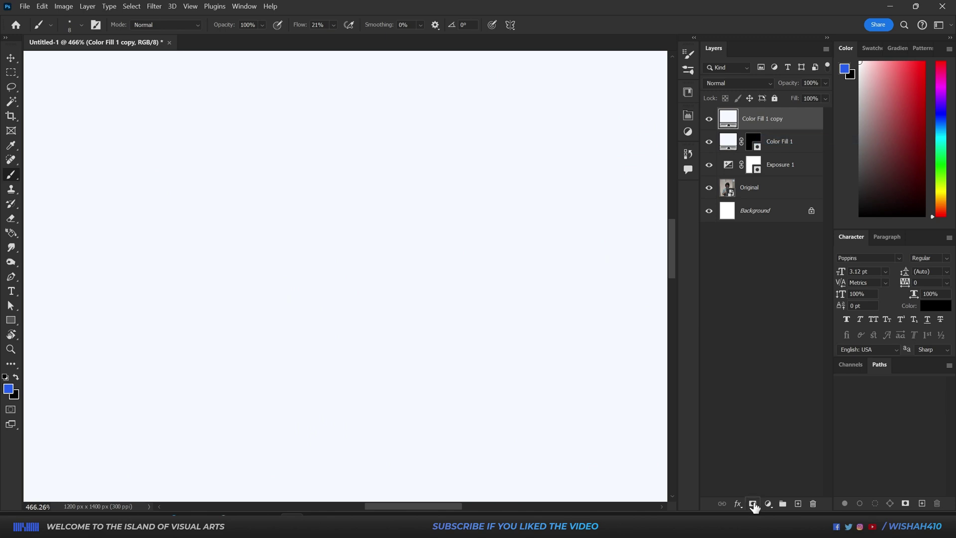
click(753, 504)
key(ctrl+i)
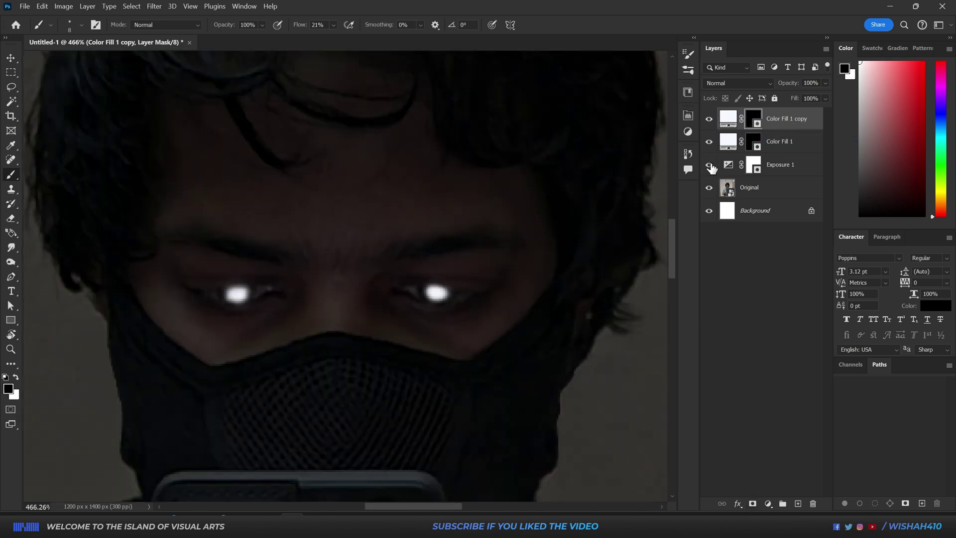
double_click(727, 118)
click(786, 224)
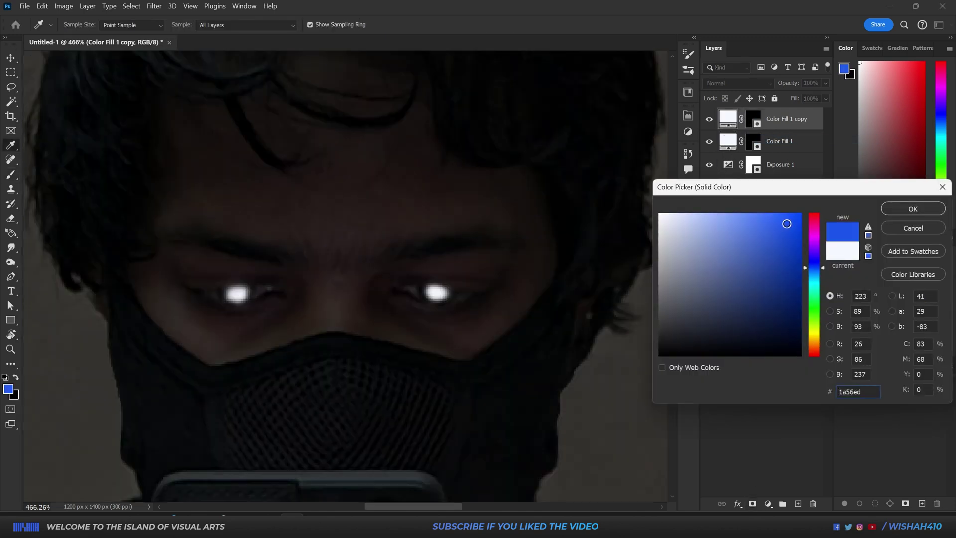
key(Return)
Set the soft brush to 30% opacity
key(b)
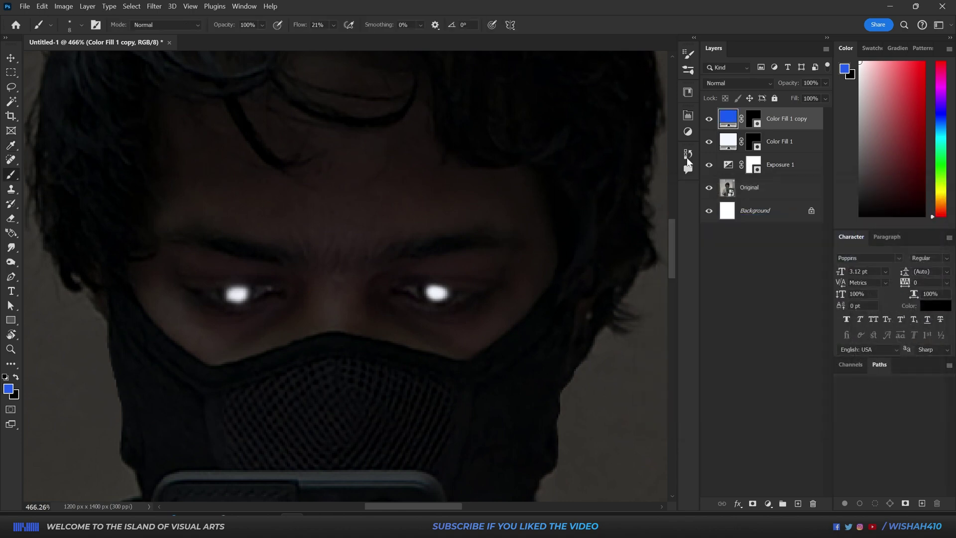
right_click(396, 250)
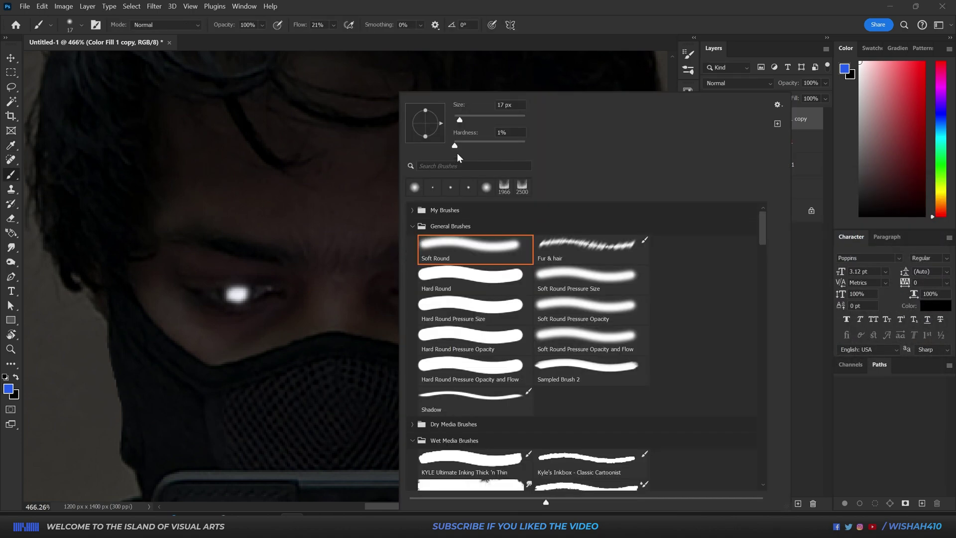
click(263, 25)
drag(281, 39, 280, 40)
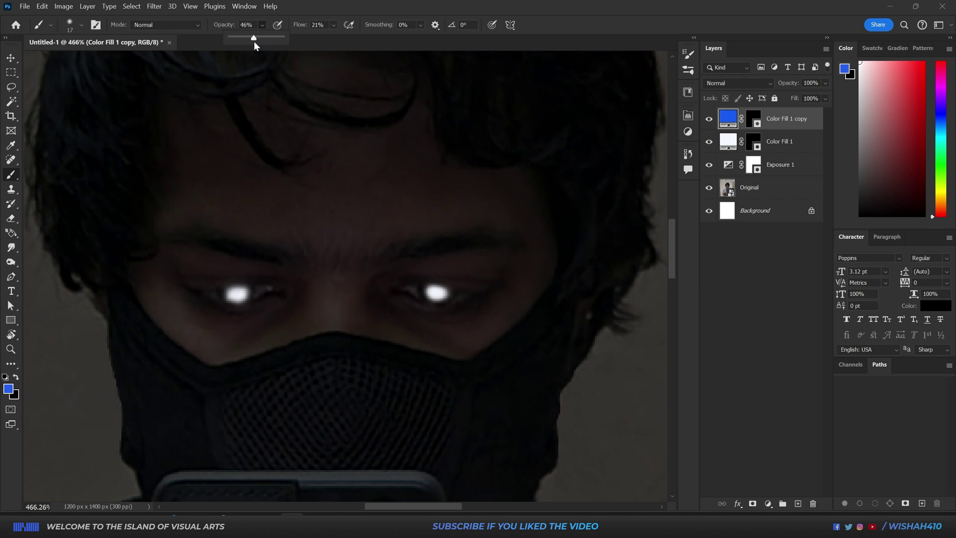
click(384, 4)
Paint white on the blue fill's mask around the right eye and move it below the white fill
click(754, 120)
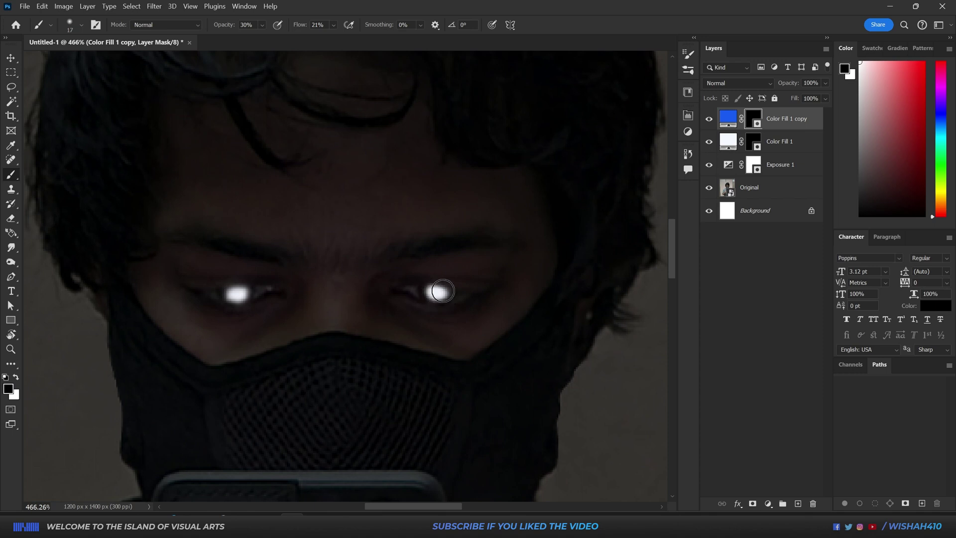
key(x)
mouse_move(433, 292)
mouse_down()
mouse_move(444, 288)
mouse_move(421, 293)
mouse_up()
key(])
key(])
drag(781, 120, 783, 147)
Add a new empty layer and size the brush for the left eye
scroll(411, 313, down, 5)
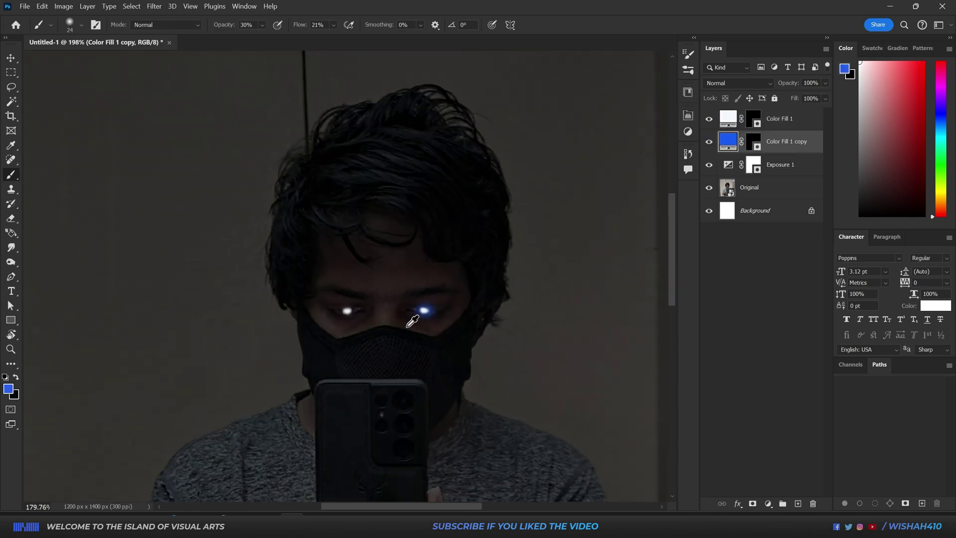
scroll(441, 327, down, 2)
scroll(401, 293, up, 7)
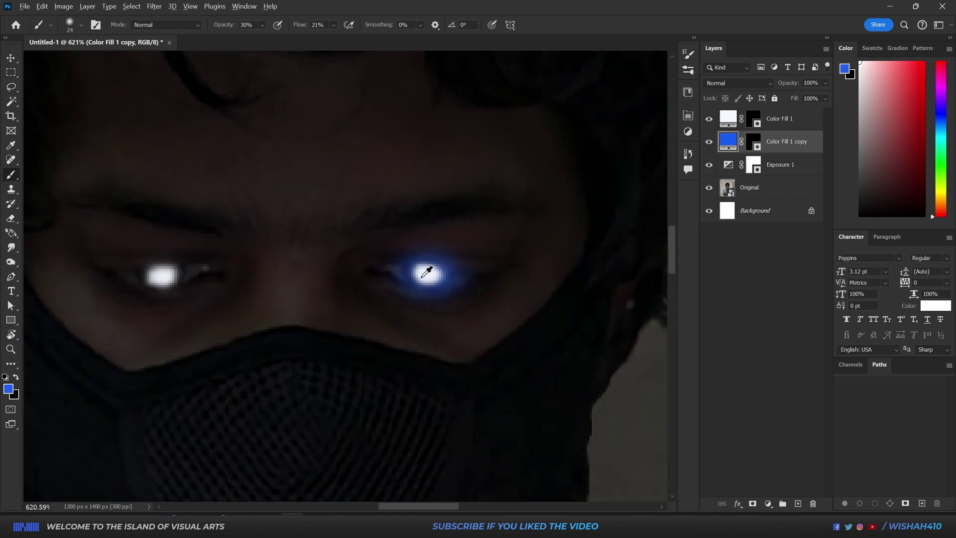
key(ctrl+shift+alt+n)
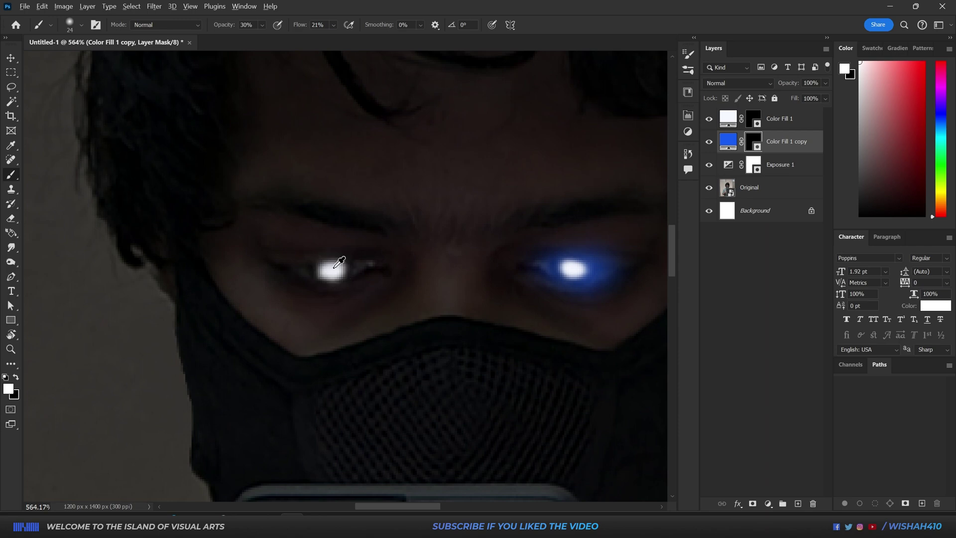
mouse_move(328, 268)
mouse_down()
mouse_move(349, 275)
mouse_move(312, 277)
mouse_up()
Rename the Color Fill 1 layer and duplicate Glow1, placing the copy beneath it
double_click(803, 118)
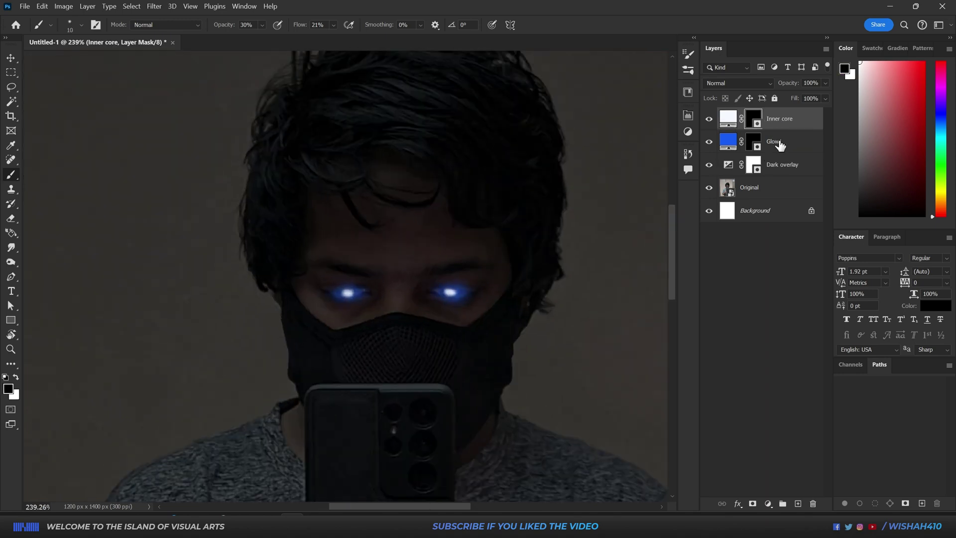
click(775, 147)
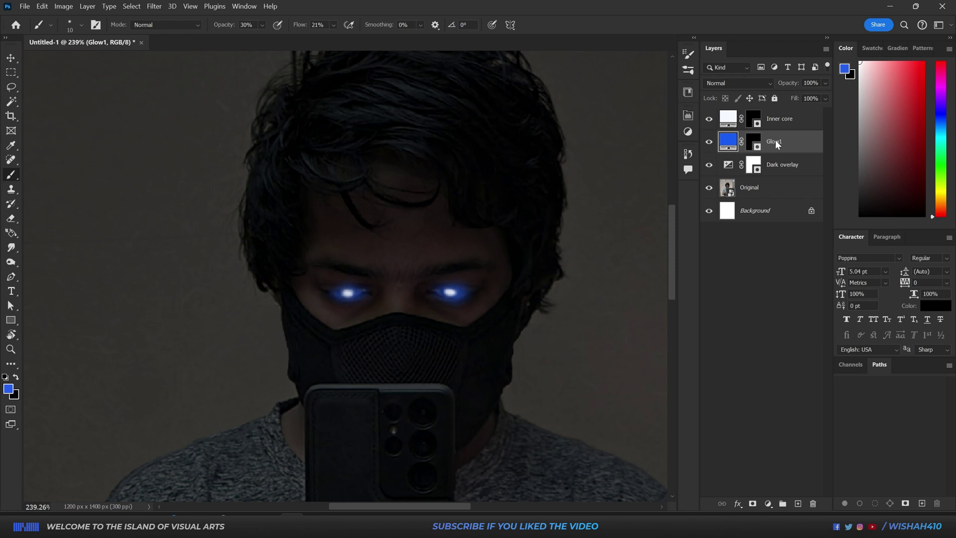
right_click(775, 141)
drag(778, 141, 779, 175)
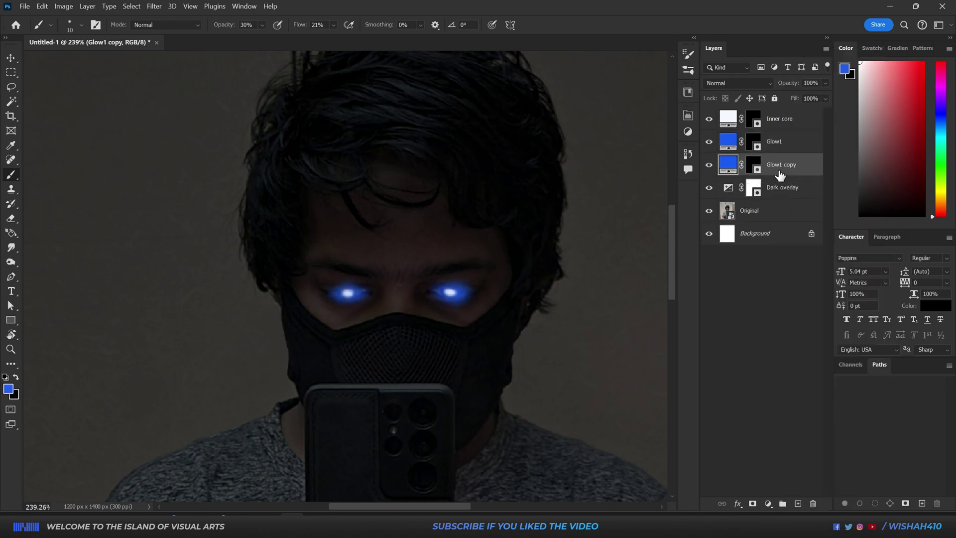
Replace Glow1 copy's mask with a fresh inverted one
right_click(761, 170)
click(769, 184)
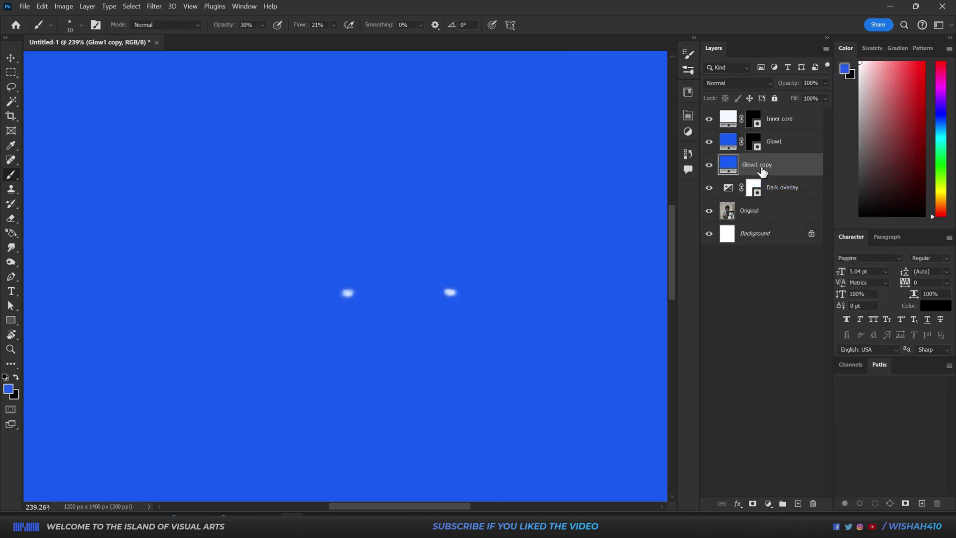
click(752, 504)
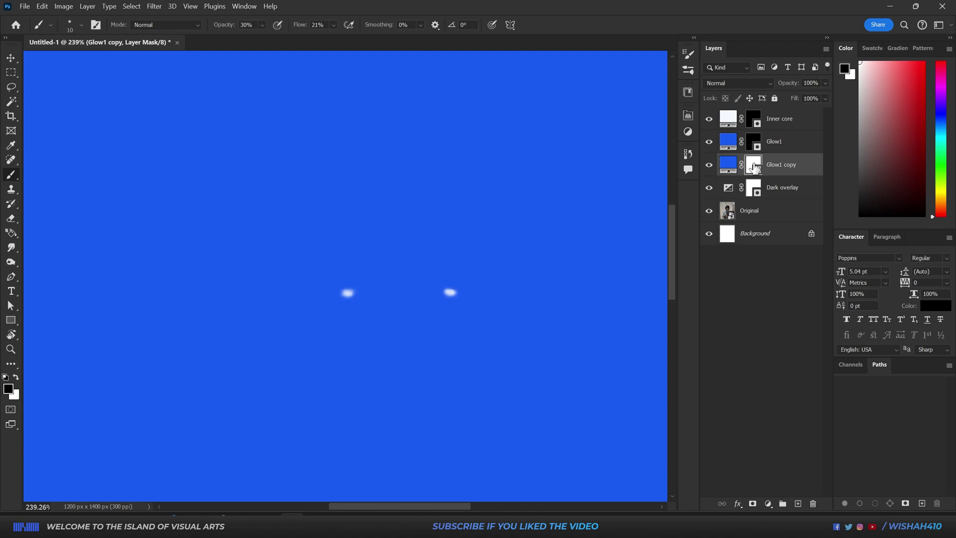
key(ctrl+i)
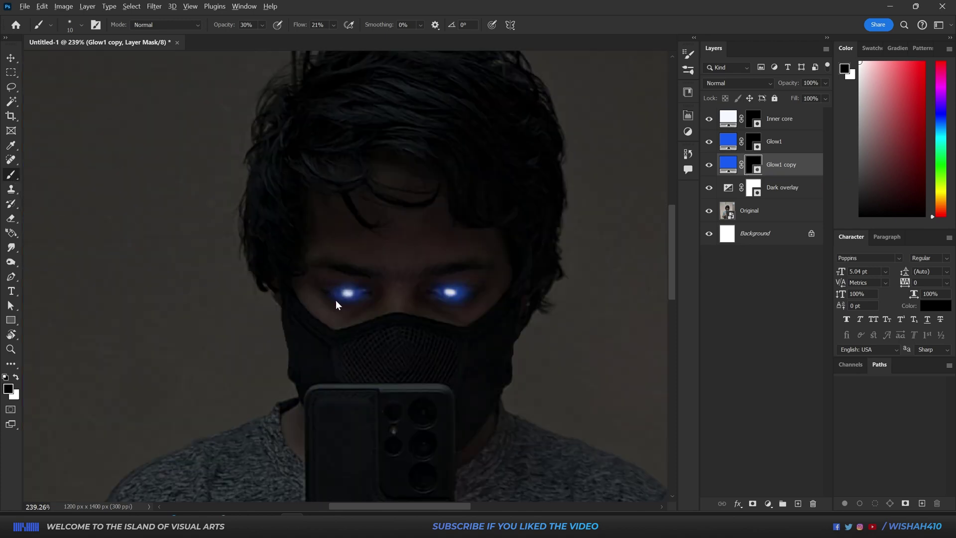
Paint a soft white halo around both eyes with a ~115 px brush at 15% opacity
mouse_move(336, 304)
mouse_down()
mouse_move(421, 294)
mouse_move(408, 294)
mouse_up()
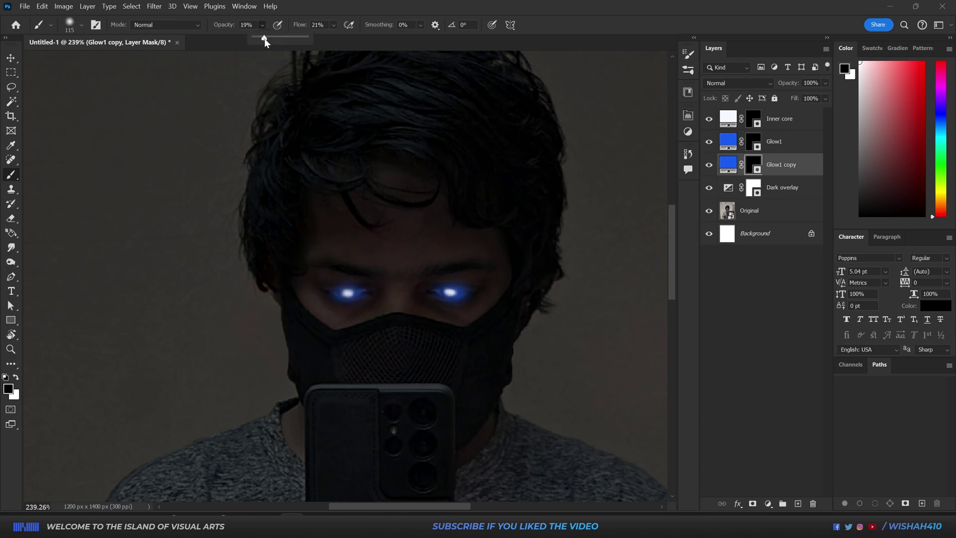
drag(263, 38, 262, 39)
right_click(341, 257)
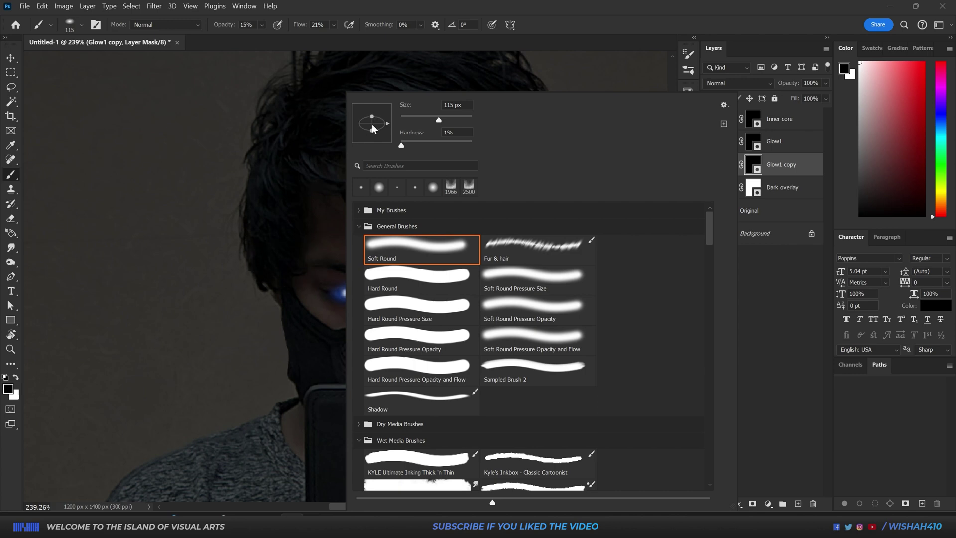
click(389, 9)
key(x)
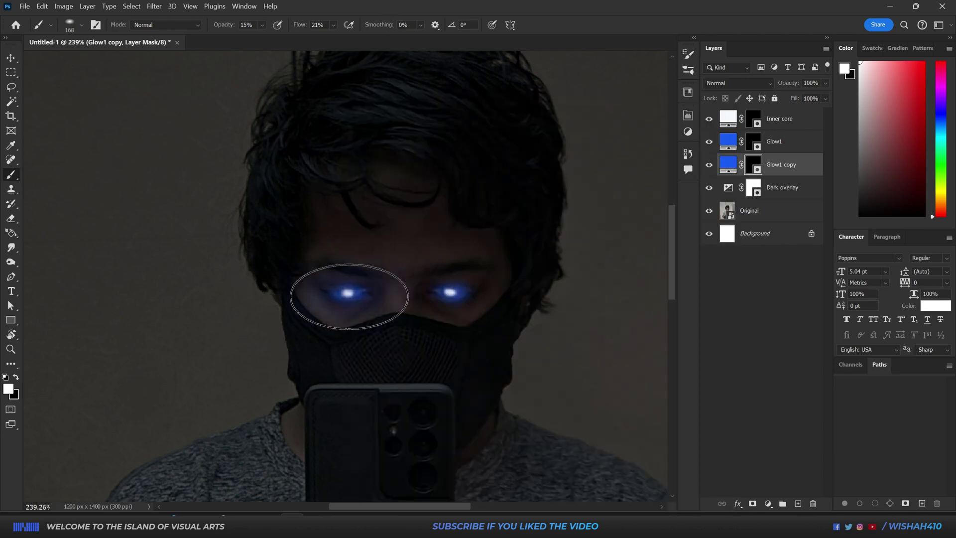
drag(349, 293, 382, 288)
click(344, 293)
mouse_move(460, 288)
mouse_down()
mouse_move(447, 291)
mouse_move(467, 293)
mouse_up()
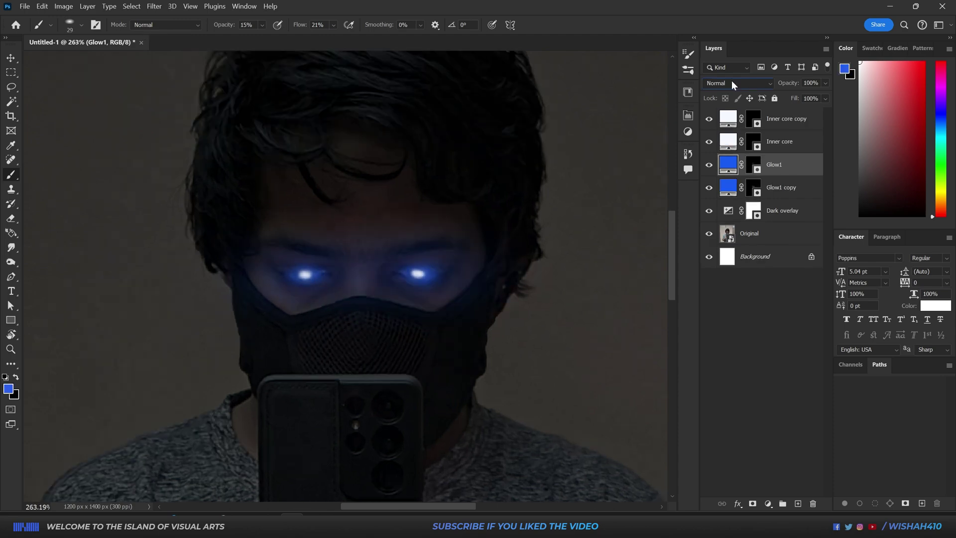
Set Glow1's blend mode to Color Dodge
click(731, 83)
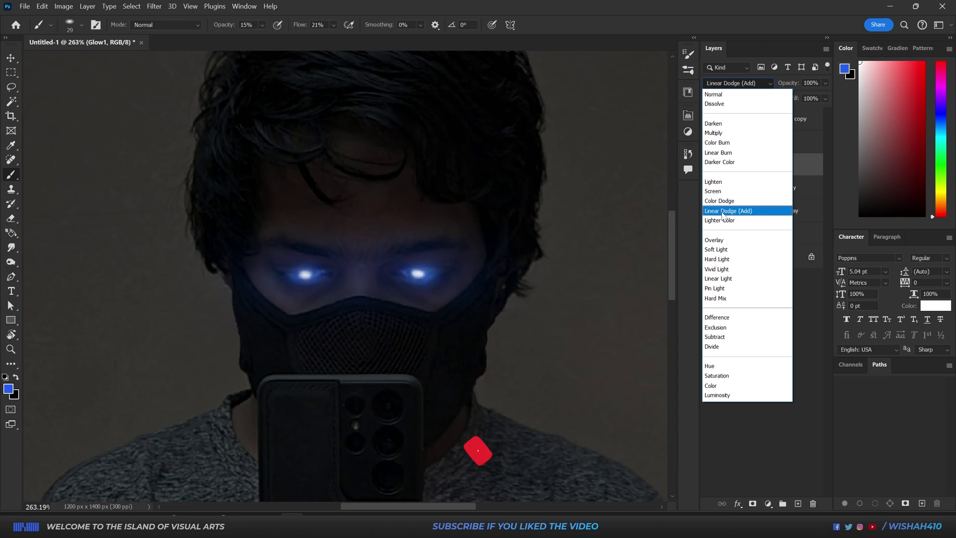
click(719, 201)
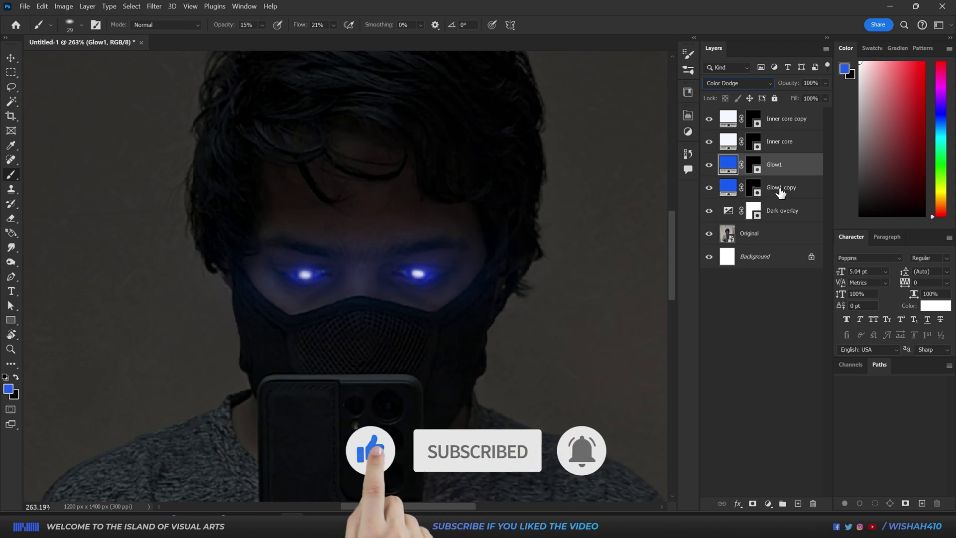
click(789, 186)
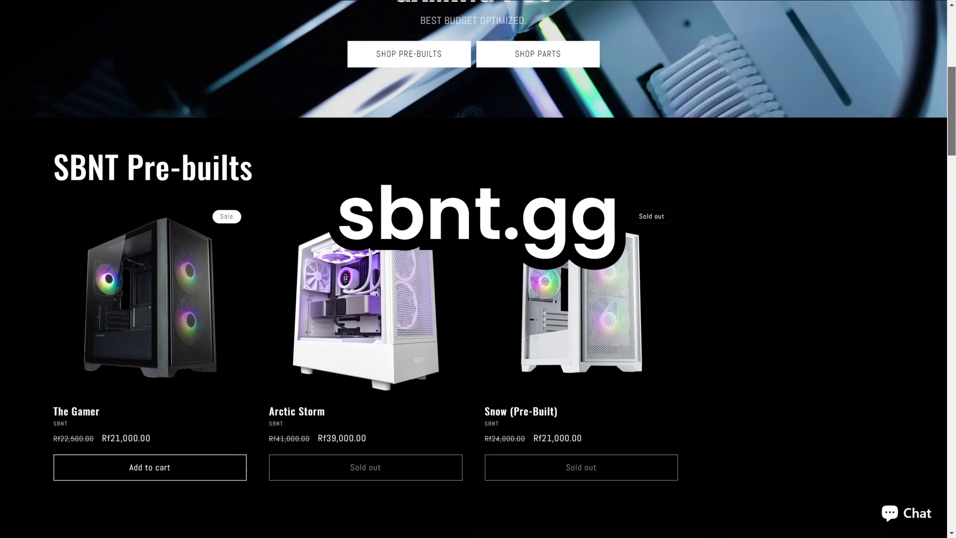
Scroll the sbnt.gg homepage past the Pre-builts cards down to the TTRacing chairs
drag(951, 111, 951, 128)
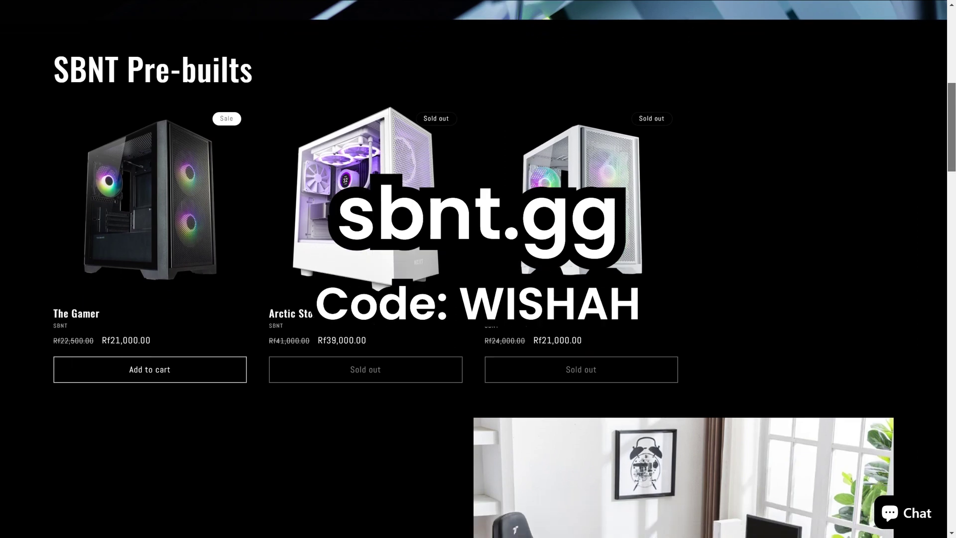
scroll(478, 268, down, 6)
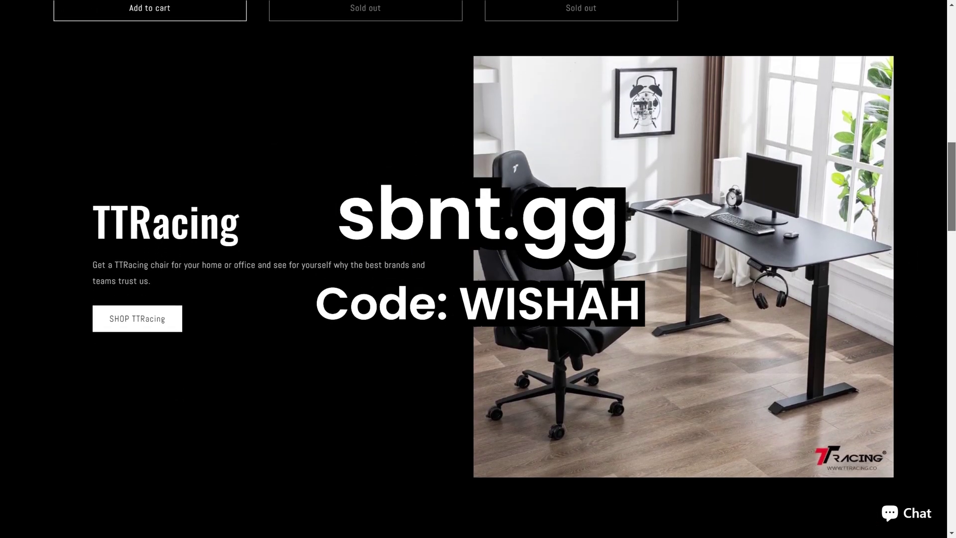
scroll(498, 268, down, 1)
scroll(478, 269, down, 8)
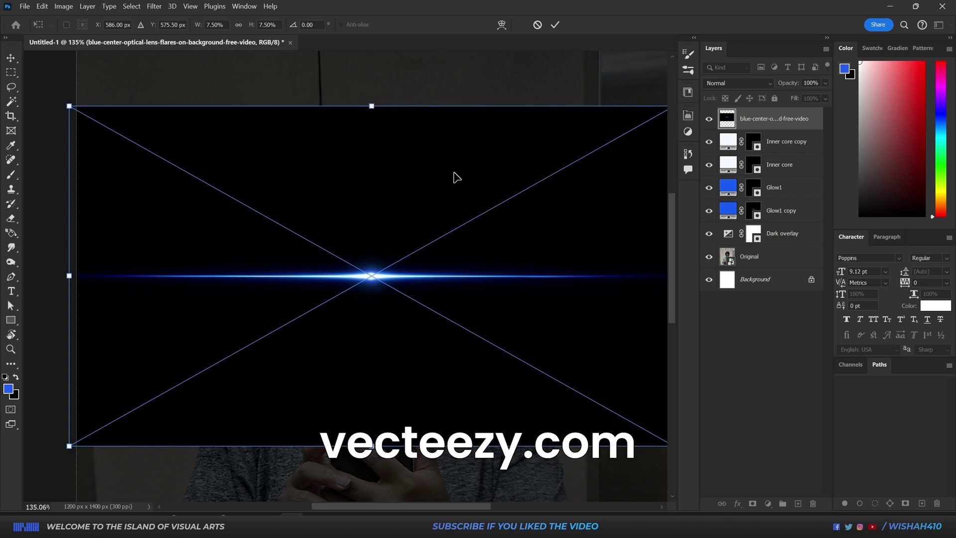
Shrink the lens flare and set its blend mode to Screen
drag(371, 106, 373, 145)
key(Return)
click(727, 82)
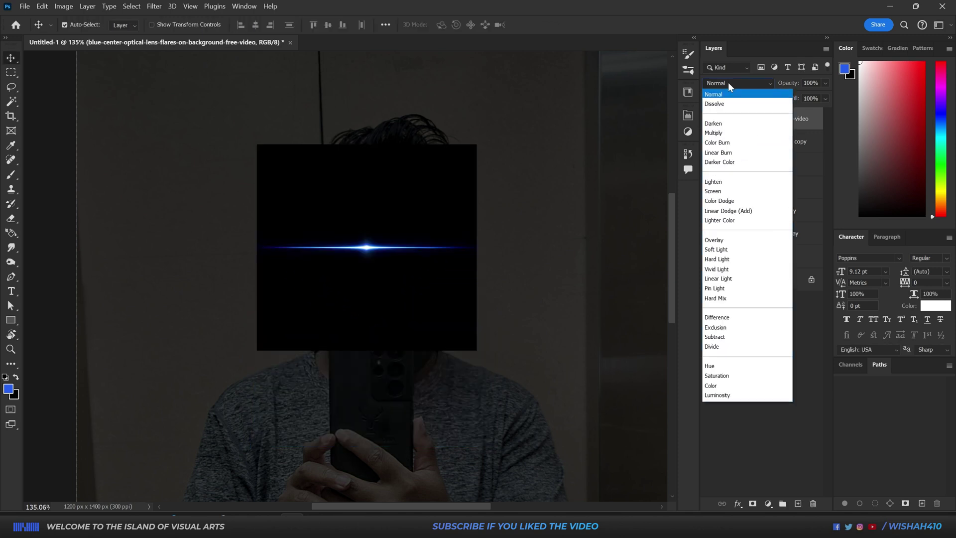
click(717, 191)
Move the flare onto the eyes and narrow it into a streak across the left eye
drag(367, 251, 358, 292)
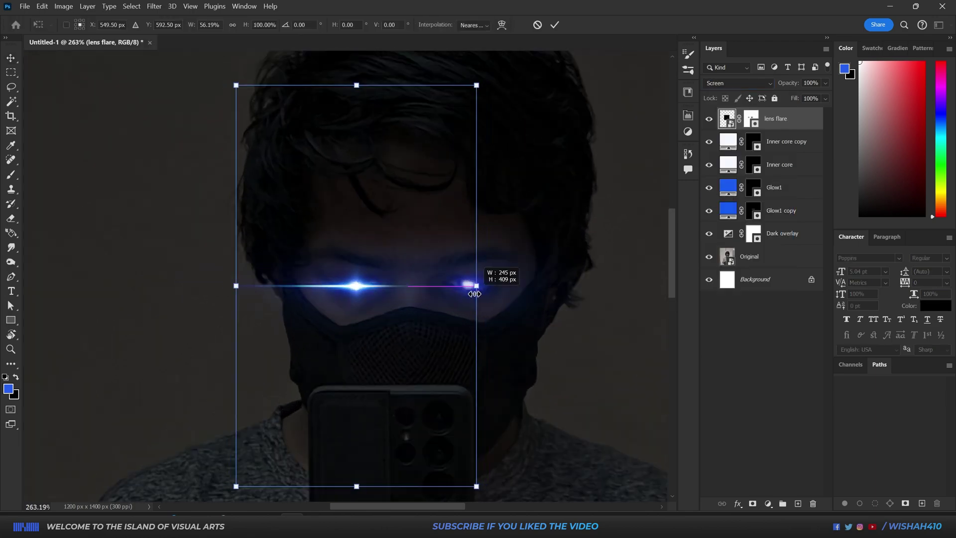
drag(465, 294, 453, 294)
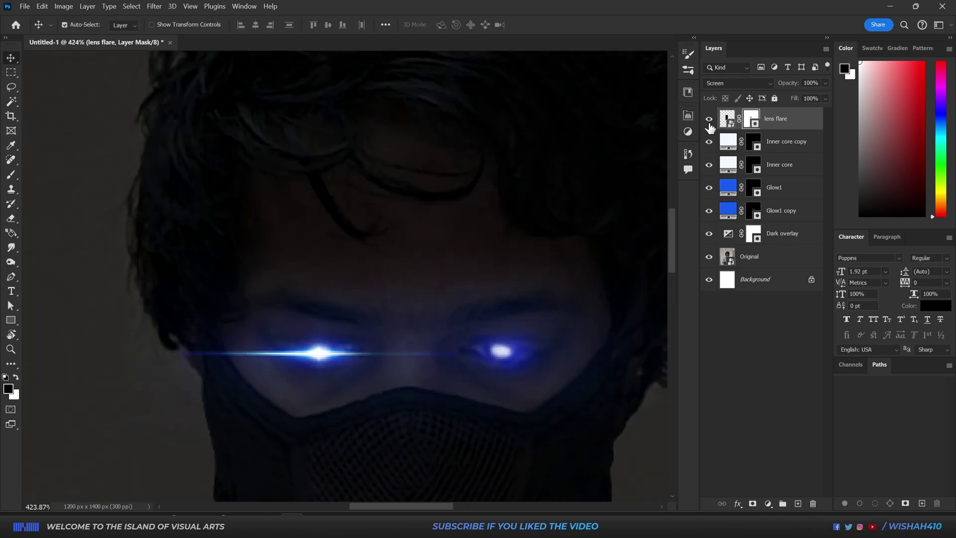
click(709, 120)
click(709, 119)
scroll(301, 386, up, 3)
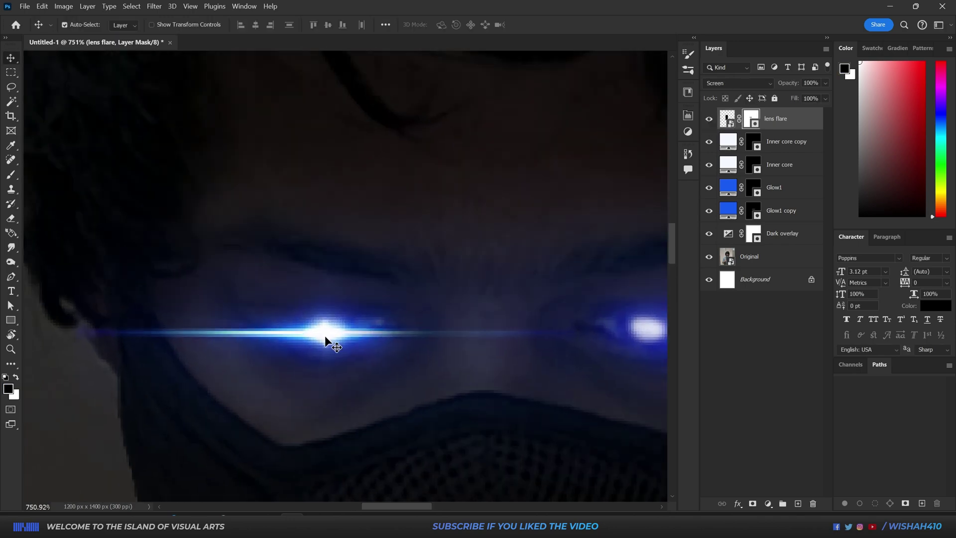
drag(325, 335, 341, 157)
key(ctrl+z)
scroll(337, 335, down, 5)
scroll(337, 335, up, 2)
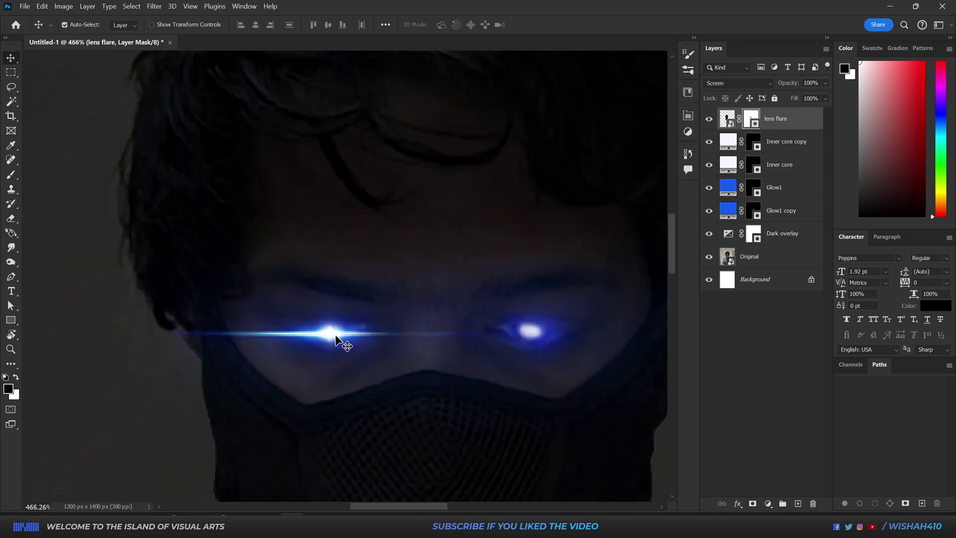
click(727, 119)
Try a brighter red colour for Glow1's fill
click(64, 6)
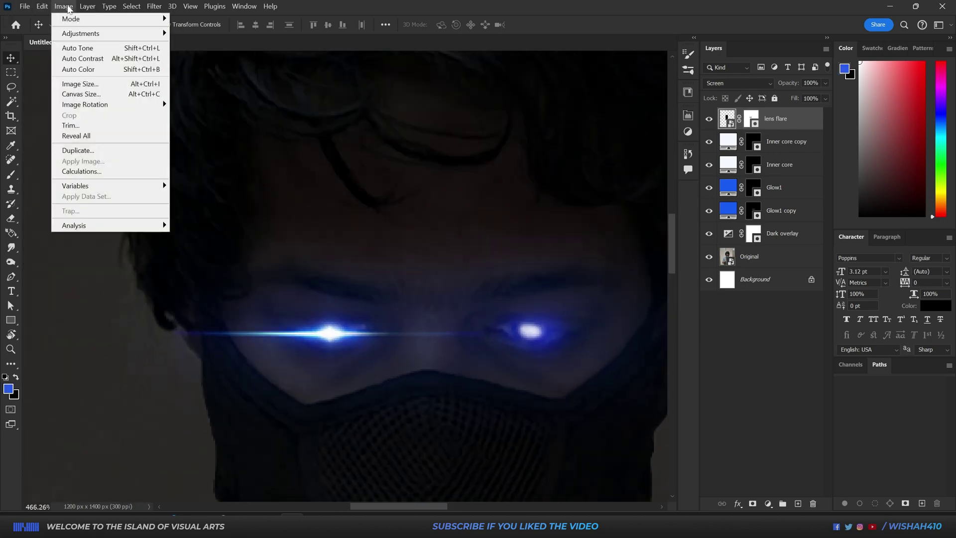
click(698, 2)
double_click(735, 193)
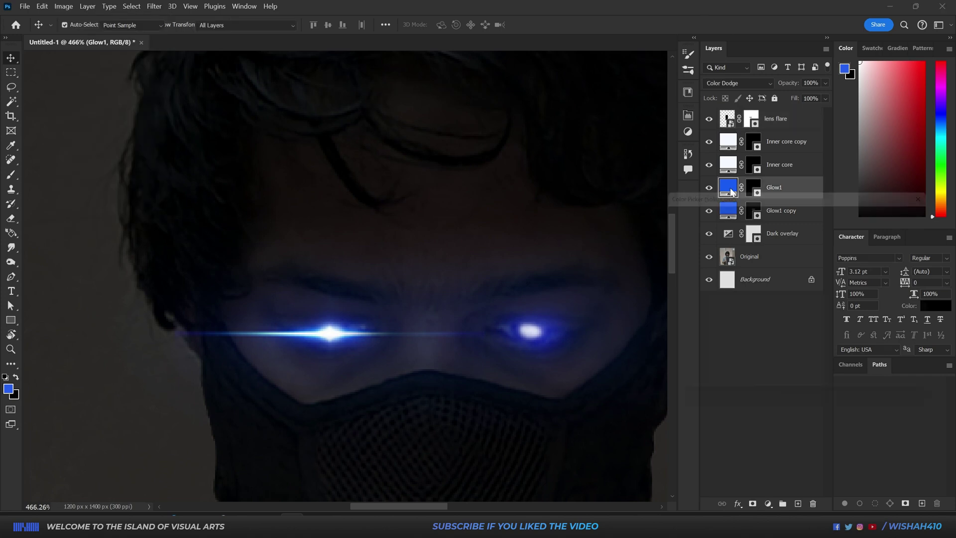
click(909, 226)
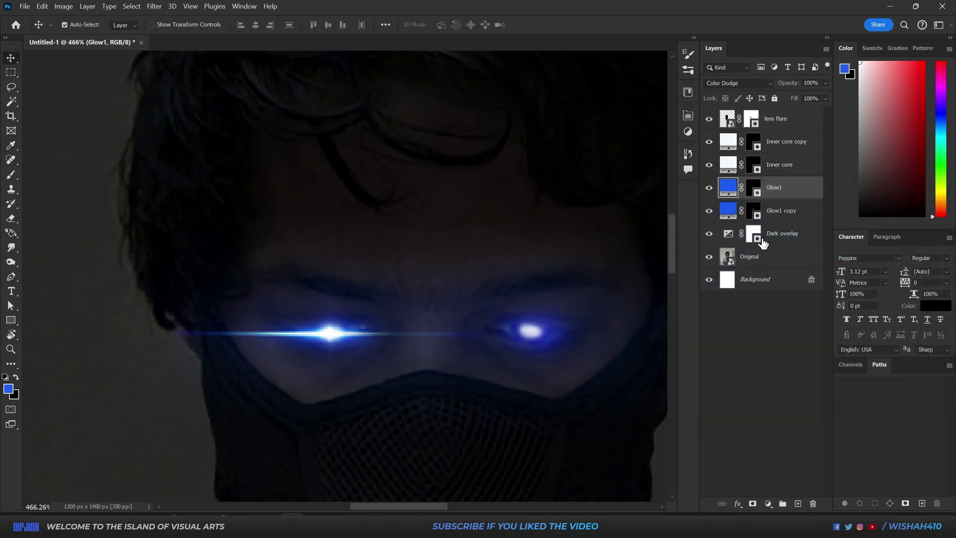
double_click(728, 188)
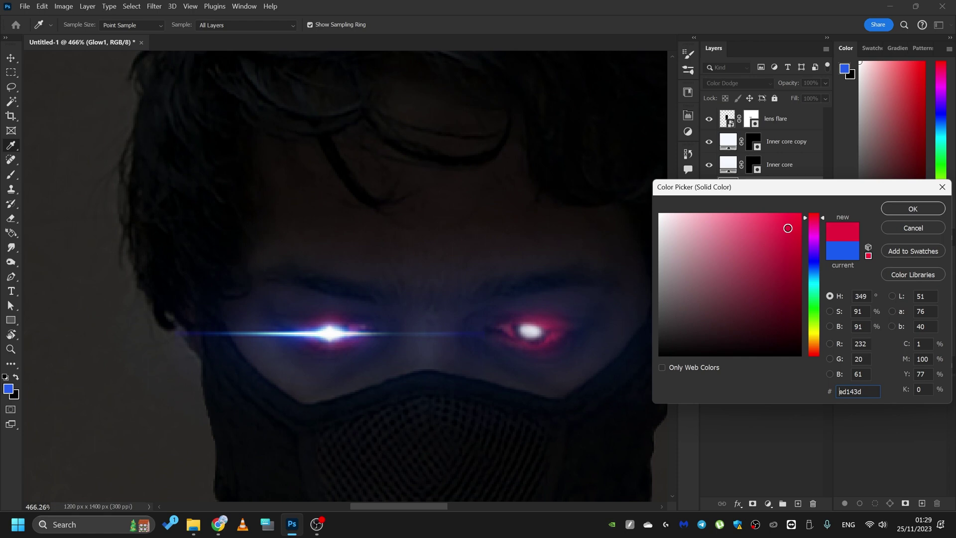
drag(788, 228, 786, 221)
key(Return)
Shift the lens flare's hue toward pink with Image > Adjustments > Hue/Saturation
click(64, 6)
mouse_move(74, 35)
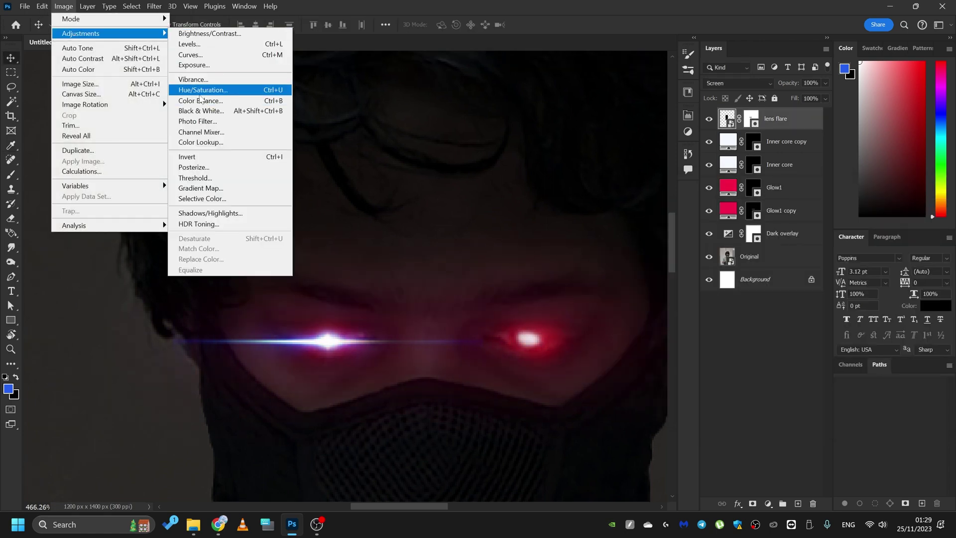
click(200, 91)
drag(474, 92, 648, 93)
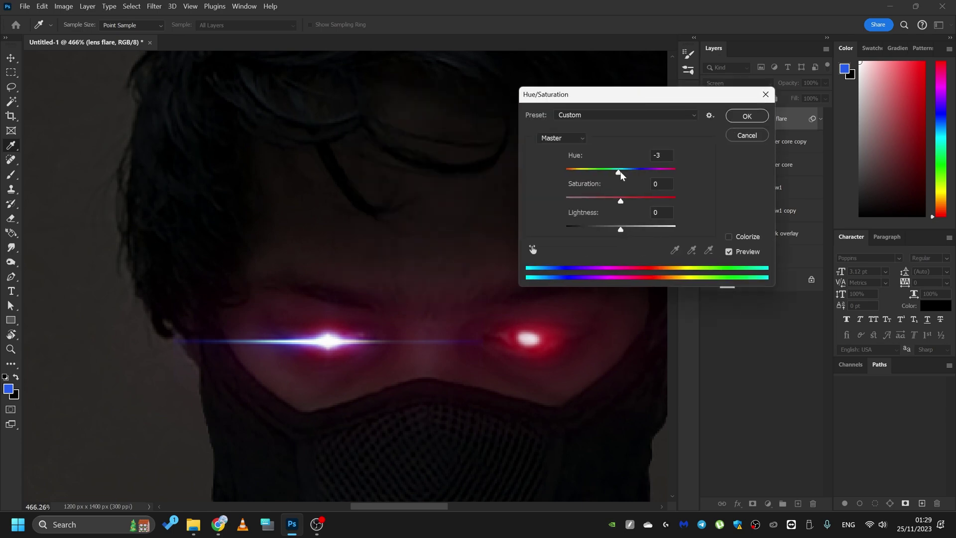
drag(620, 171, 665, 175)
Apply the flare hue change, then duplicate Glow1 copy above Dark overlay with a fresh inverted mask
click(745, 116)
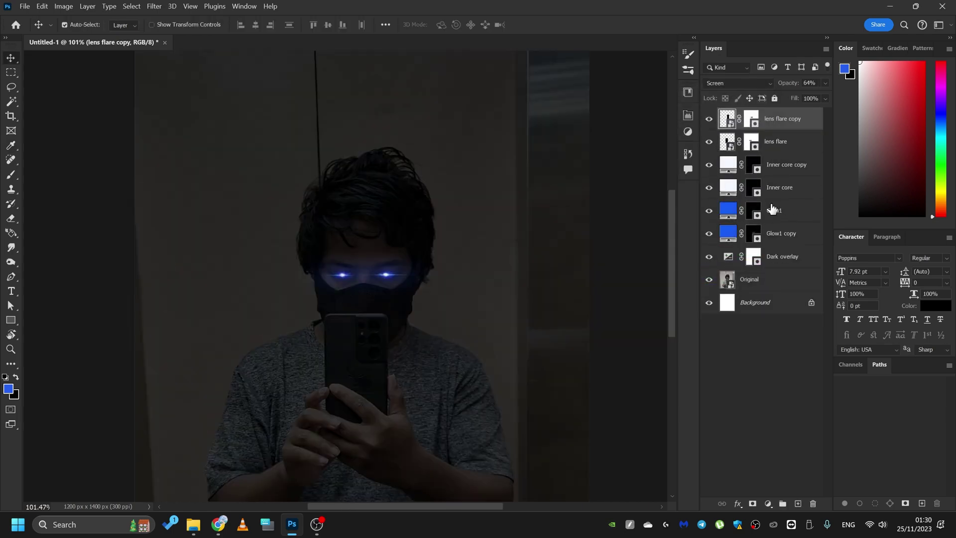
click(772, 208)
click(781, 239)
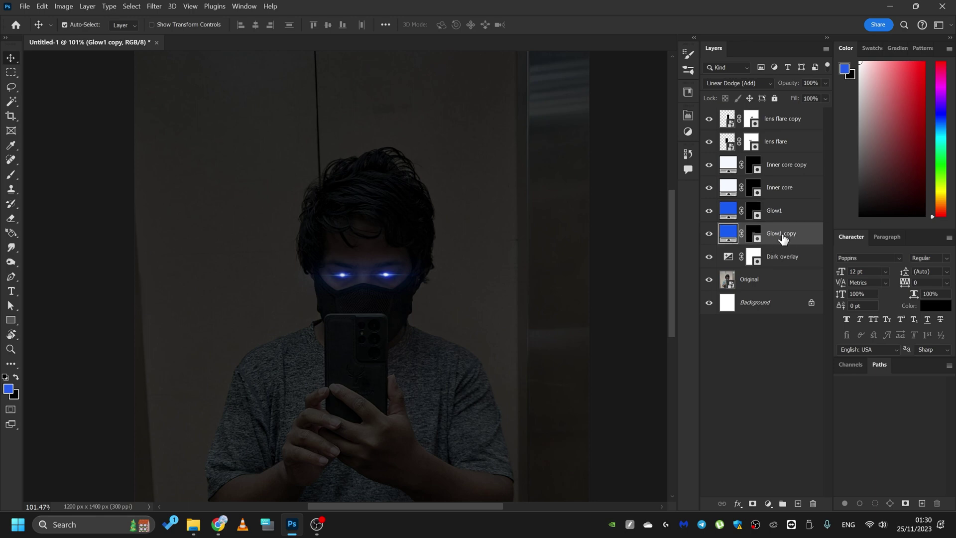
drag(782, 237, 762, 251)
right_click(754, 252)
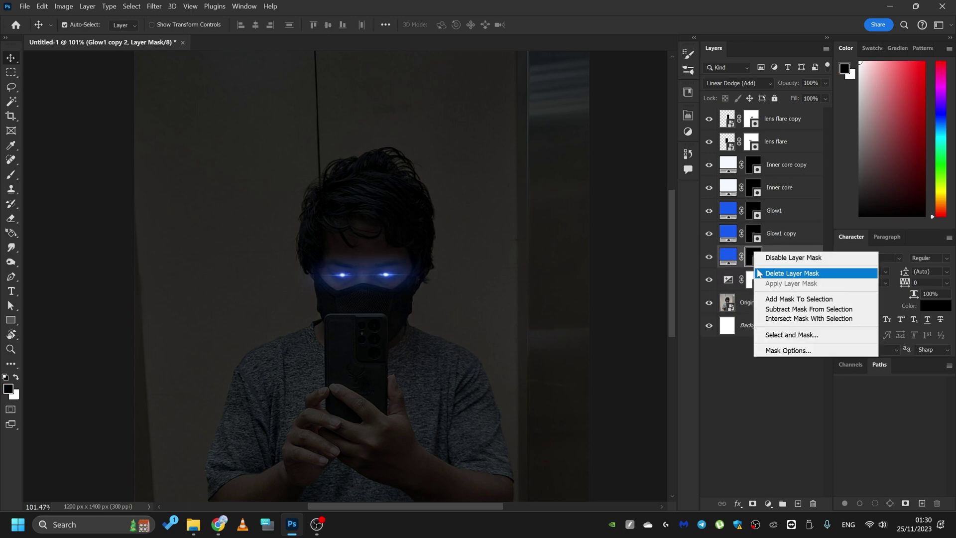
click(791, 273)
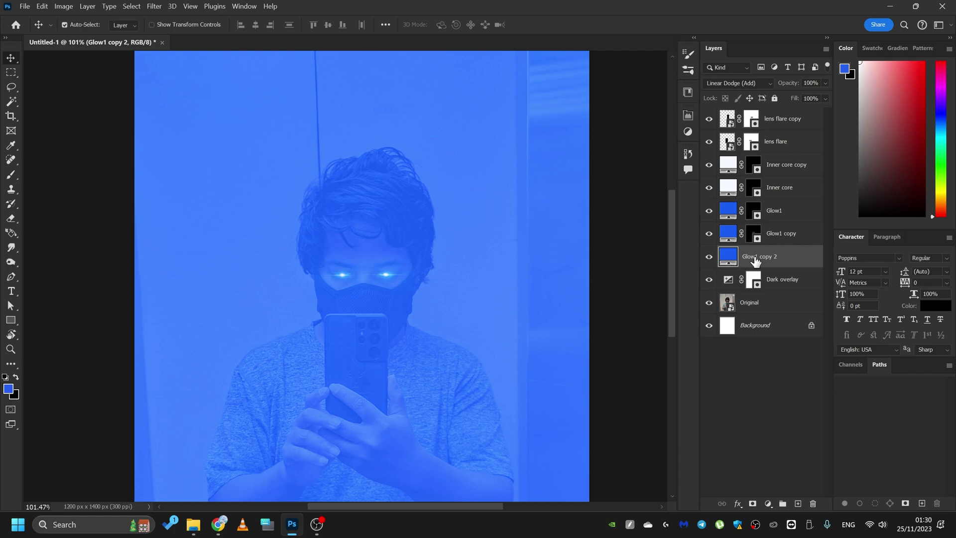
click(753, 503)
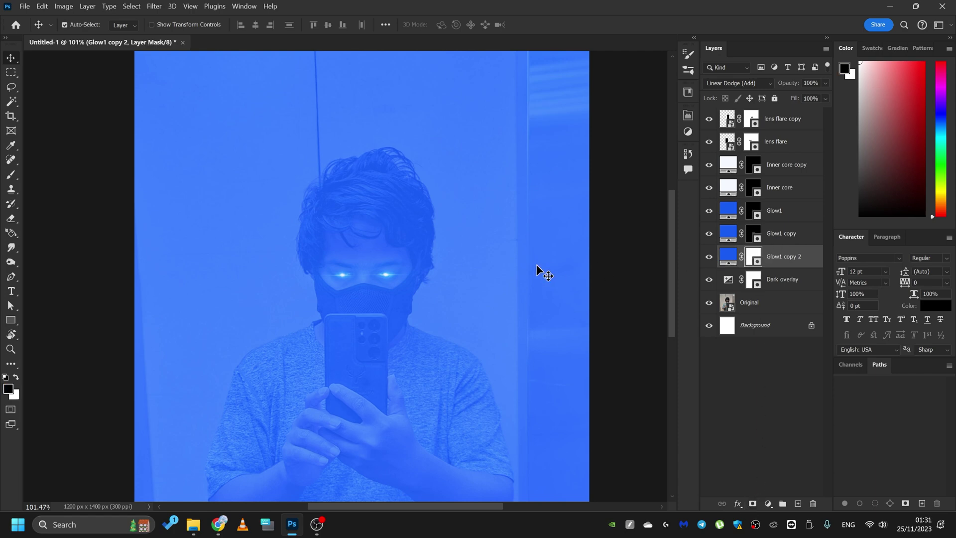
key(ctrl+i)
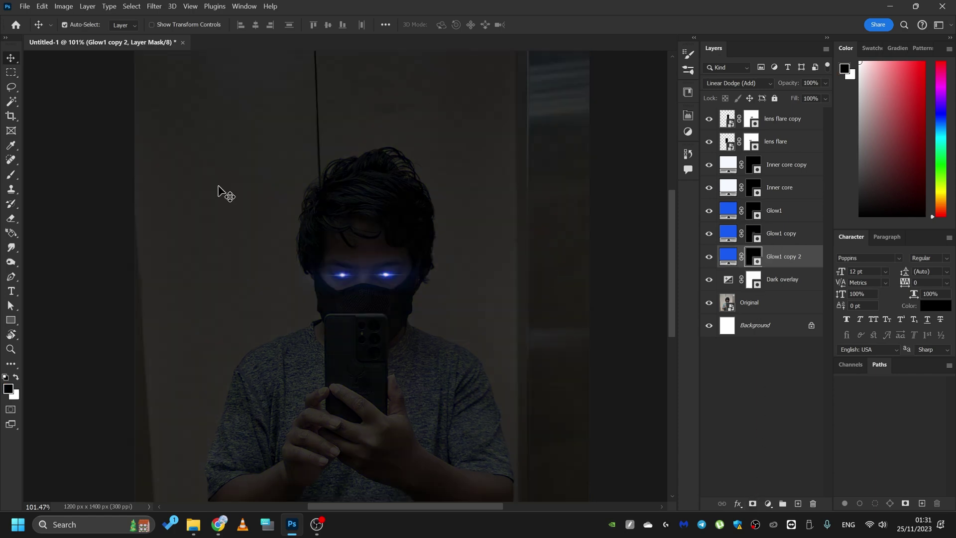
Paint a faint blue haze around the head with a ~400 px white brush at 12% opacity
right_click(12, 174)
click(57, 173)
drag(360, 281, 462, 278)
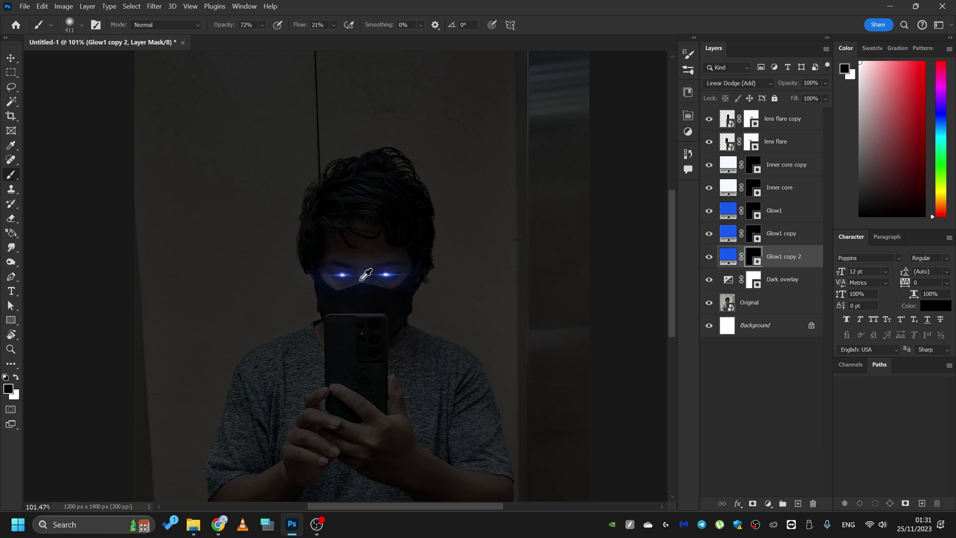
key(x)
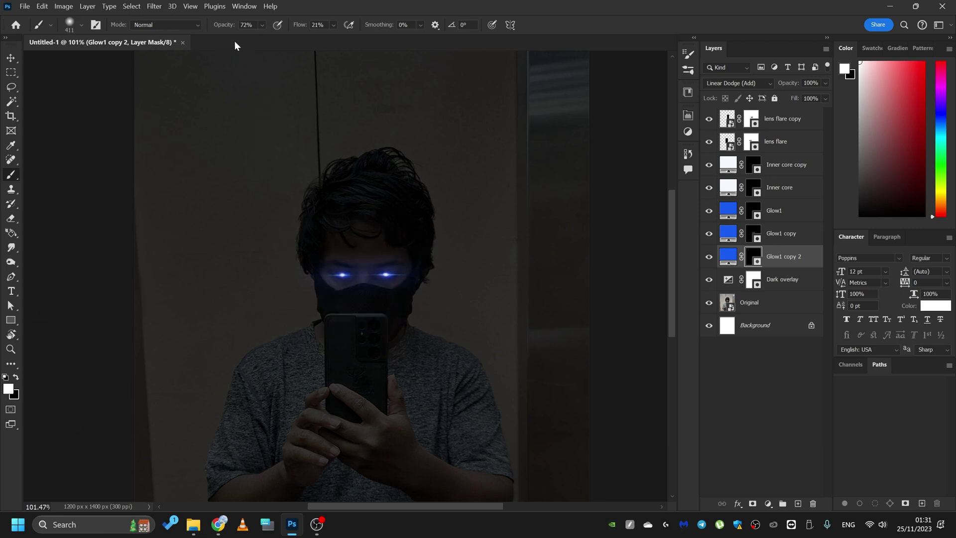
drag(245, 39, 246, 38)
drag(340, 274, 337, 271)
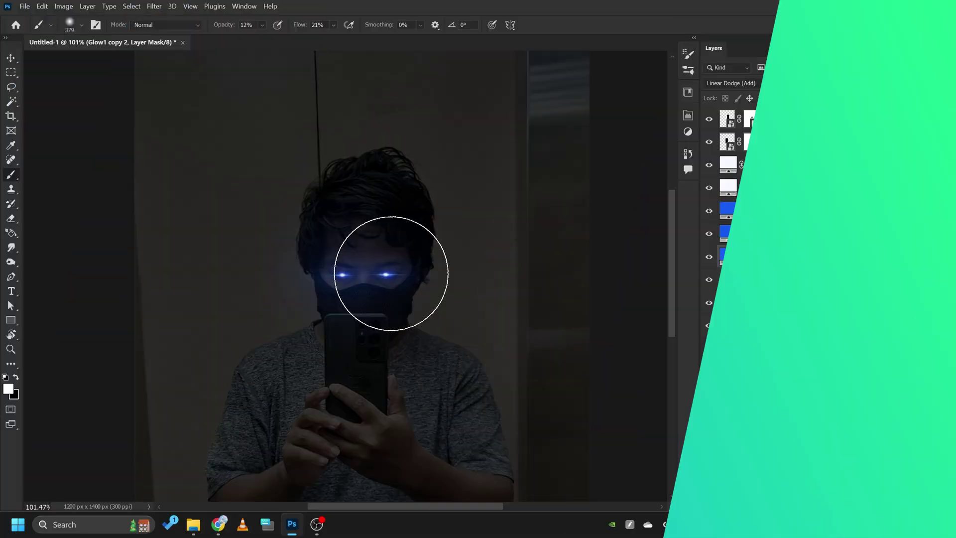
scroll(326, 239, up, 8)
drag(320, 239, 431, 238)
scroll(389, 272, down, 5)
drag(389, 274, 438, 271)
mouse_move(424, 199)
mouse_down()
mouse_move(447, 260)
mouse_move(263, 322)
mouse_up()
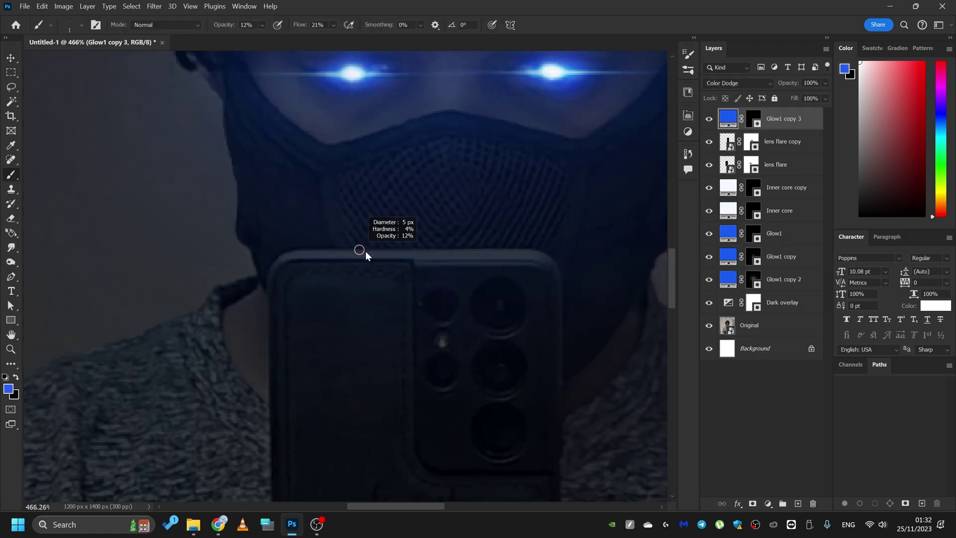
Paint blue glow along the phone's top edge and delete the empty Layer 1
mouse_move(365, 251)
mouse_down()
mouse_move(274, 269)
mouse_move(292, 256)
mouse_up()
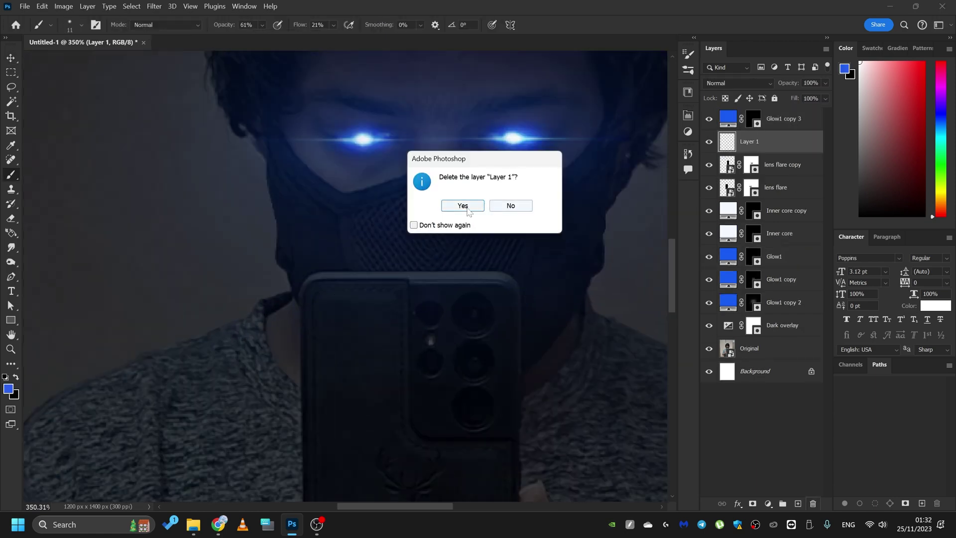
click(466, 208)
key(x)
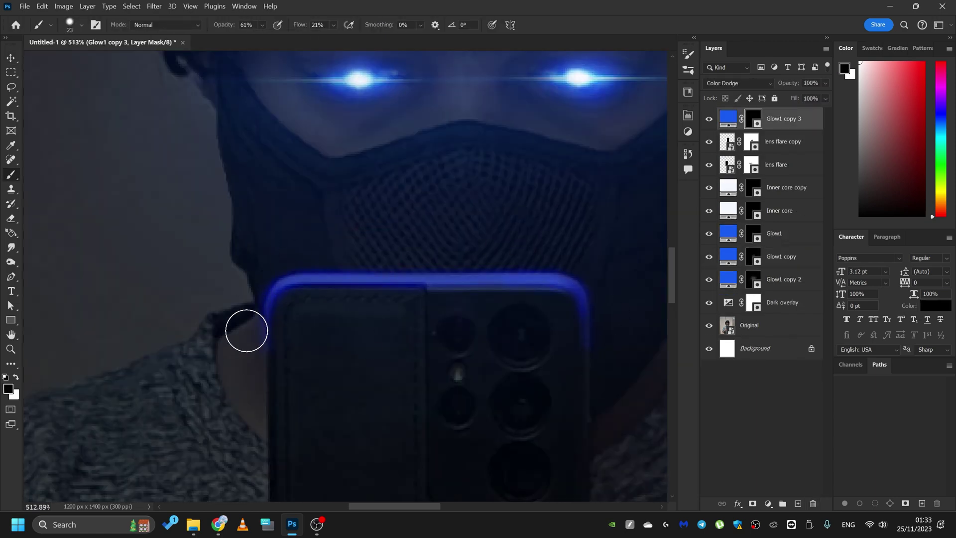
drag(410, 132, 353, 256)
scroll(353, 256, up, 1)
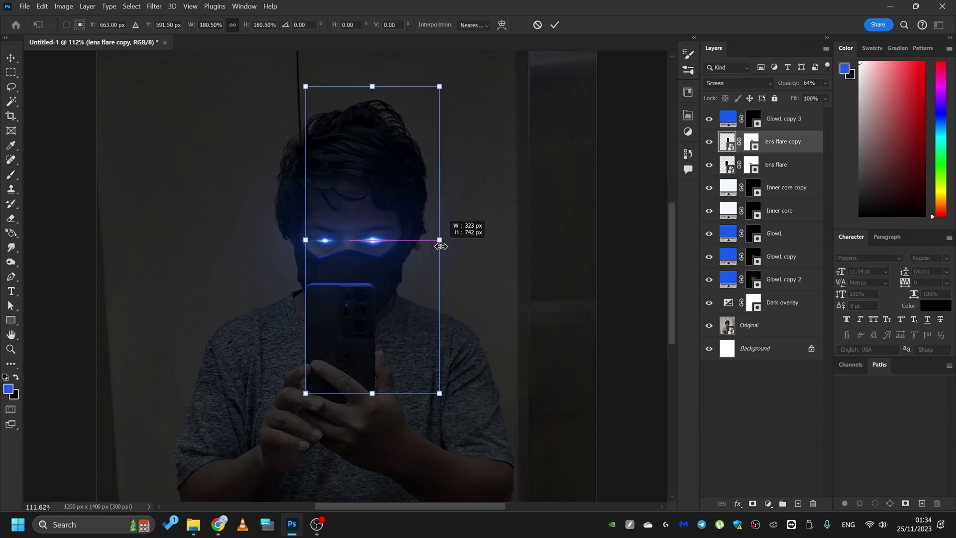
Resize the copied lens flare across the eyes and set it to about 66% opacity
drag(825, 83, 761, 106)
drag(761, 107, 799, 102)
drag(789, 98, 806, 98)
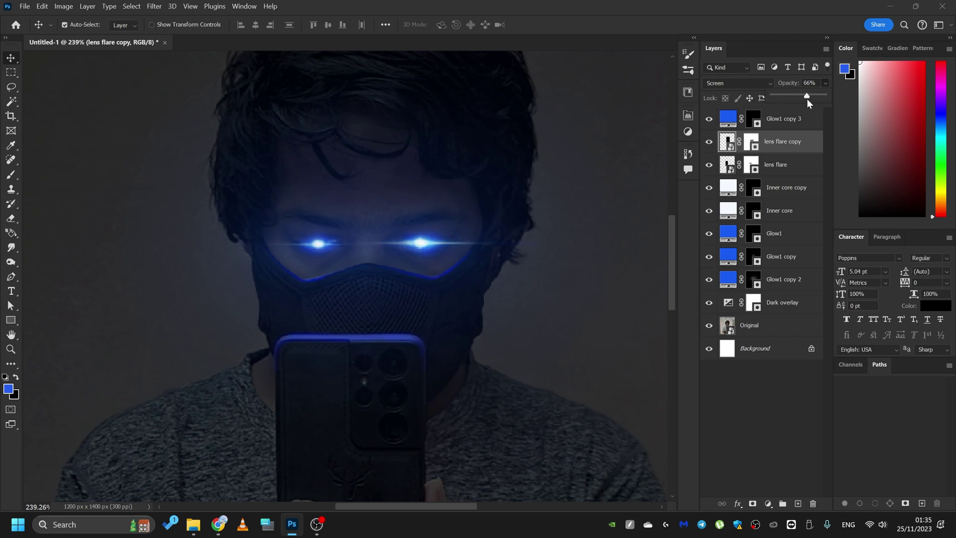
drag(806, 98, 802, 99)
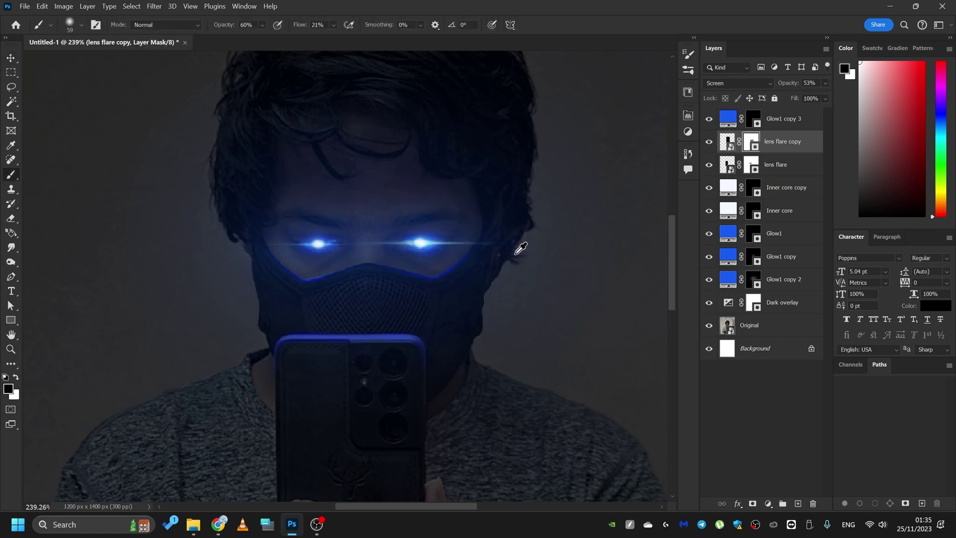
scroll(520, 248, down, 6)
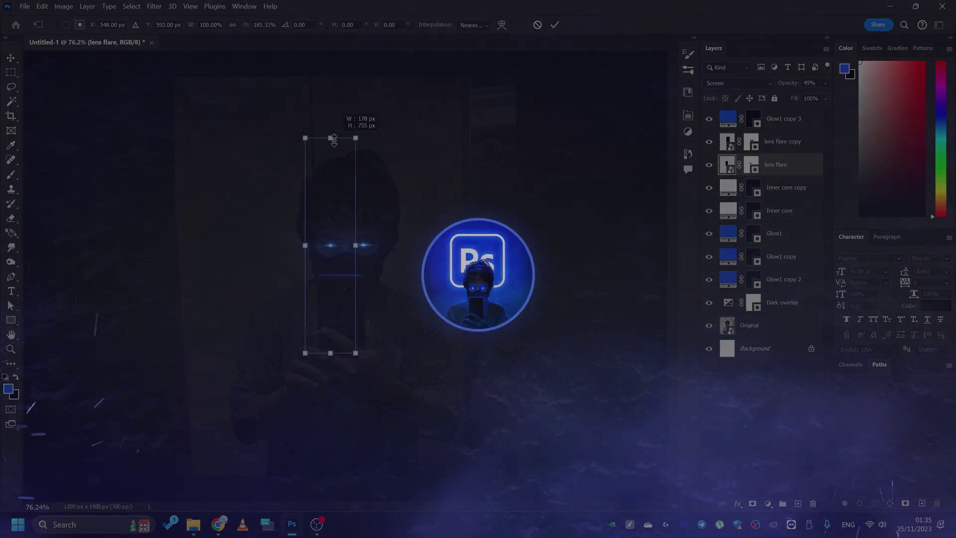